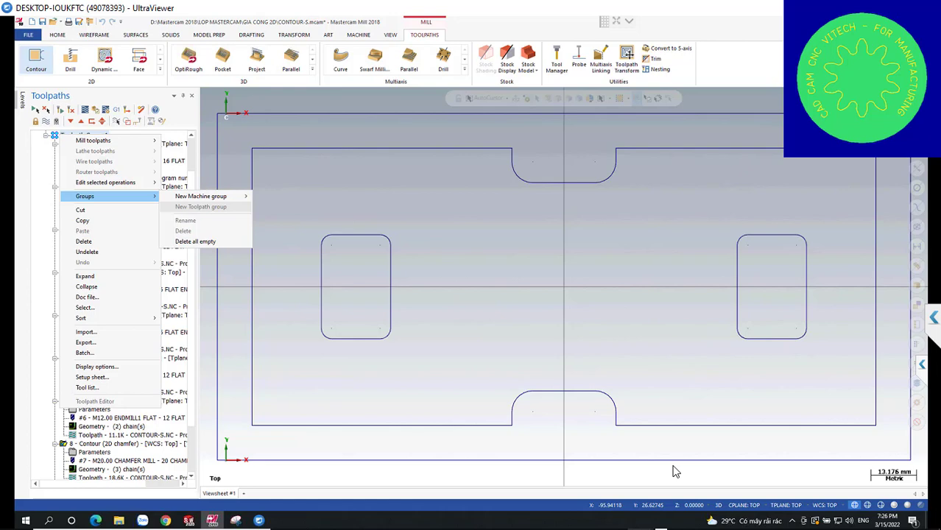
- Add a new toolpath group under Machine Group-1
{"action": "key", "text": "Escape"}
{"action": "scroll", "coordinate": [110, 306], "scroll_direction": "up", "scroll_amount": 2}
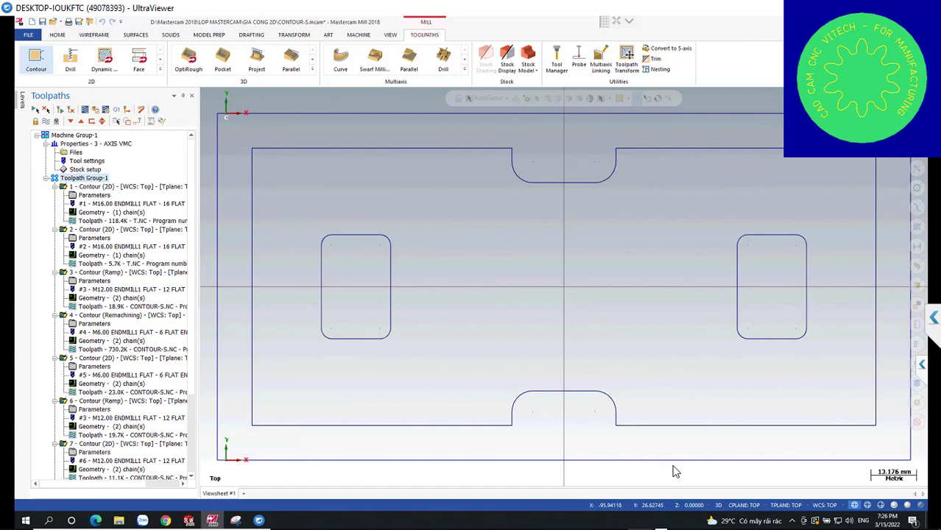
{"action": "right_click", "coordinate": [74, 135]}
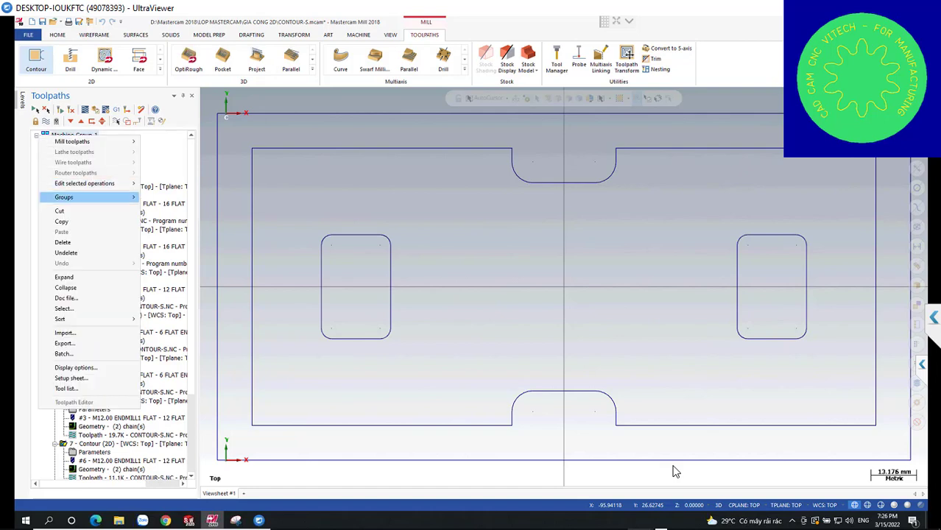
{"action": "mouse_move", "coordinate": [89, 198]}
{"action": "left_click", "coordinate": [179, 207]}
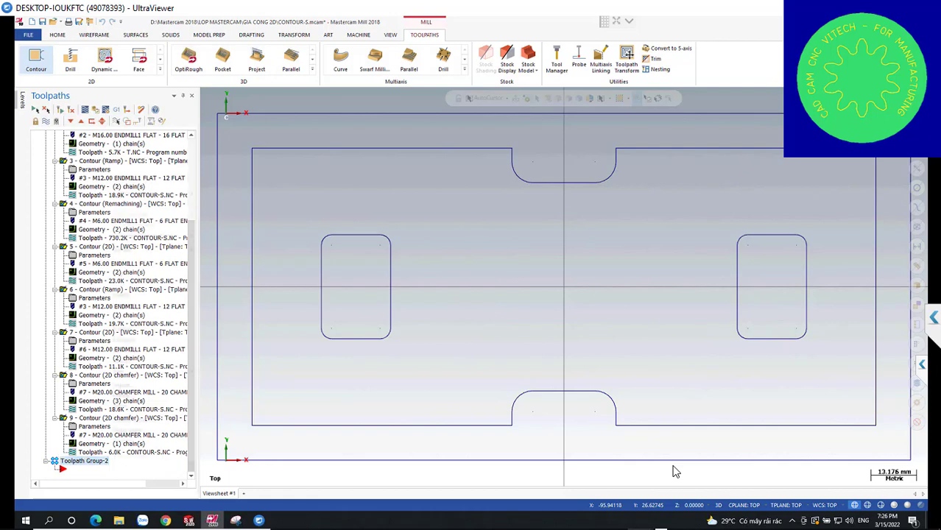
- Collapse the toolpath groups and rename the newly added group KHAC CHU
{"action": "right_click", "coordinate": [98, 462]}
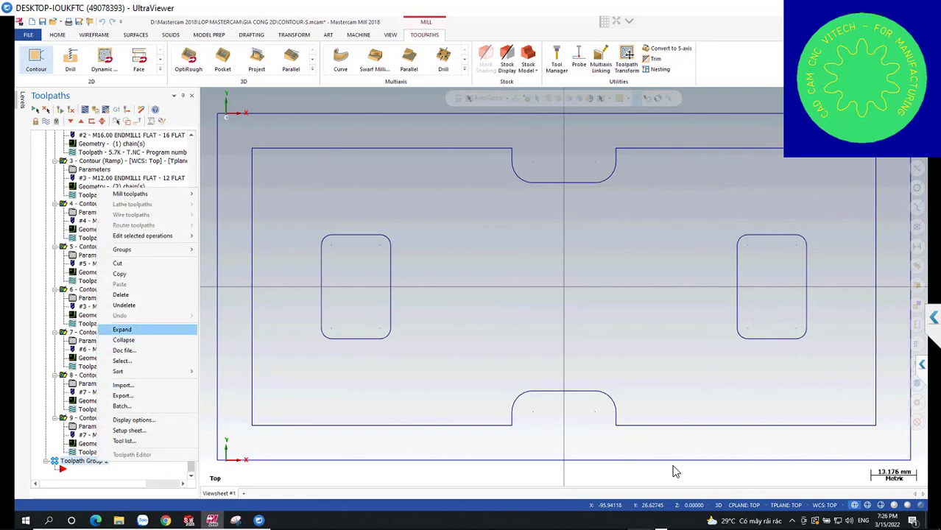
{"action": "key", "text": "Return"}
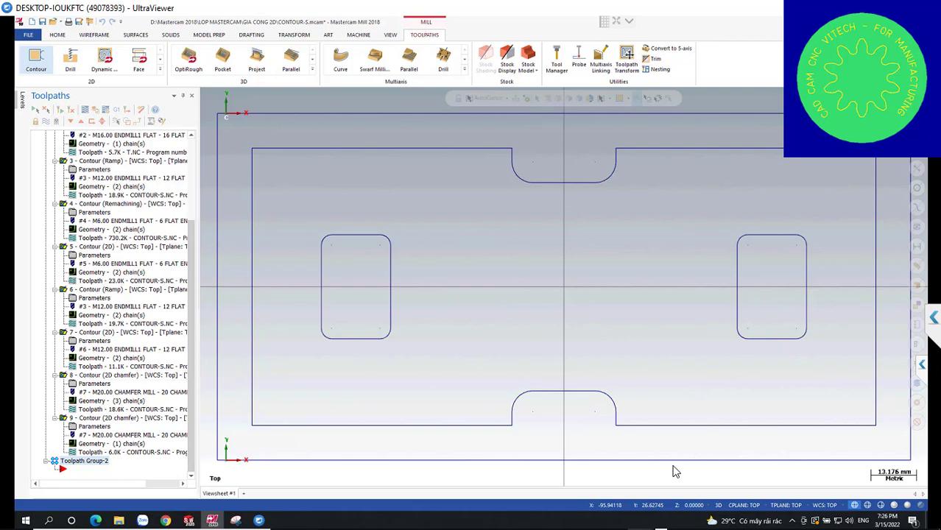
{"action": "scroll", "coordinate": [110, 306], "scroll_direction": "up", "scroll_amount": 5}
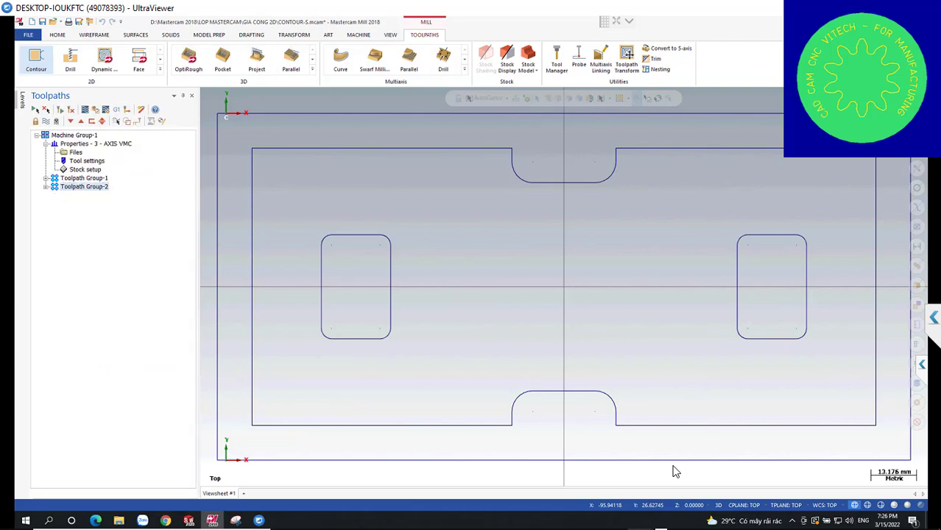
{"action": "right_click", "coordinate": [96, 187]}
{"action": "key", "text": "F2"}
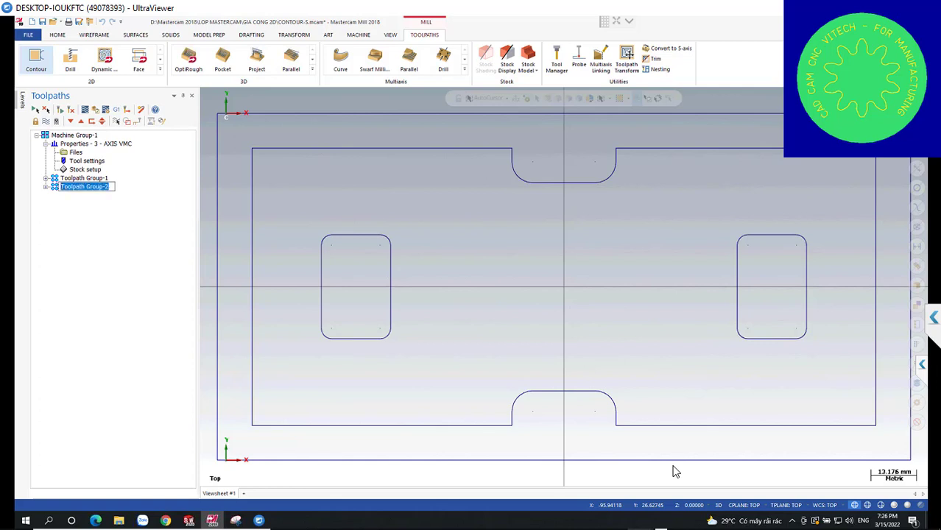
{"action": "type", "text": "KHAC CHU"}
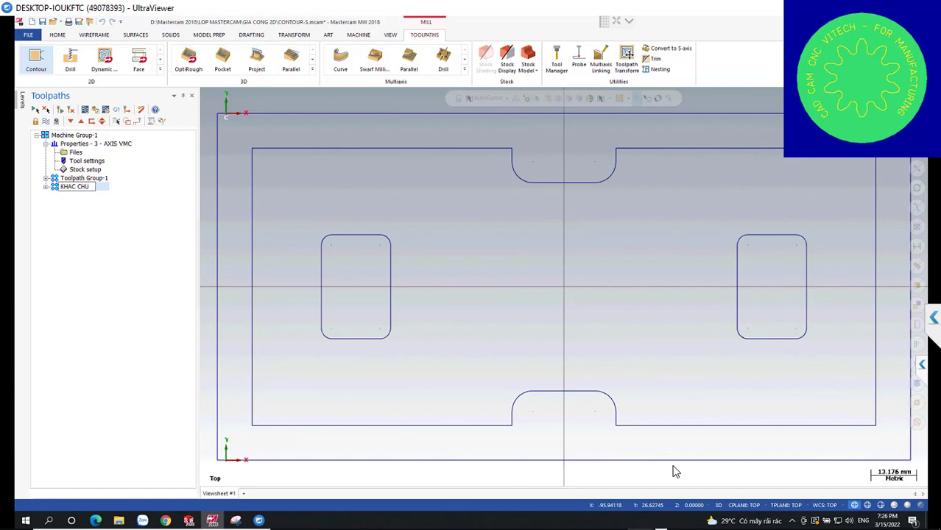
{"action": "key", "text": "Return"}
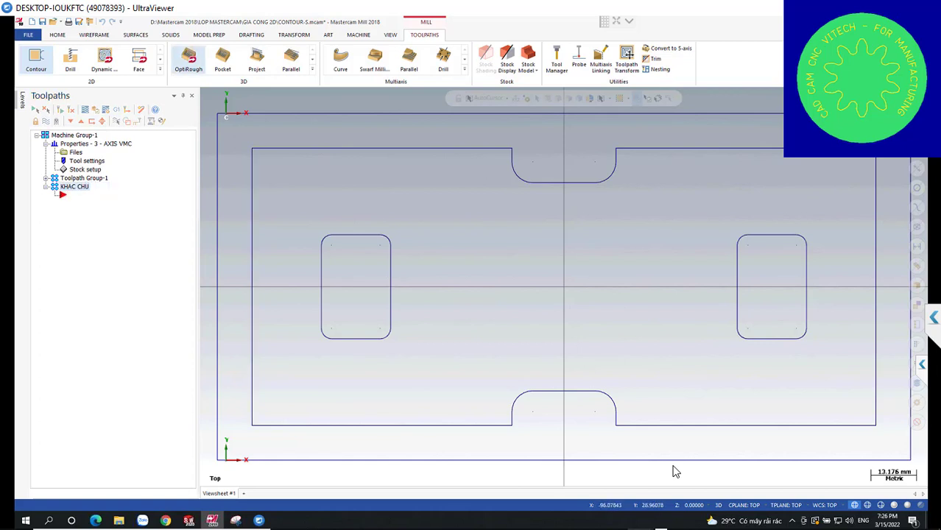
- Create the horizontal letters CAD CAM CNC VITECH near the part's centre in Mastercam (Box) Font with 2.5 spacing
{"action": "left_click", "coordinate": [94, 35]}
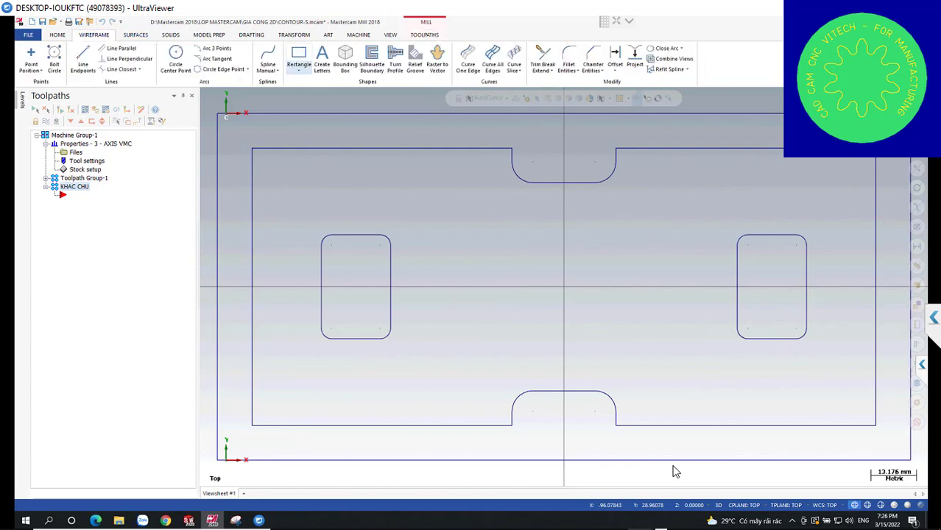
{"action": "left_click", "coordinate": [322, 59]}
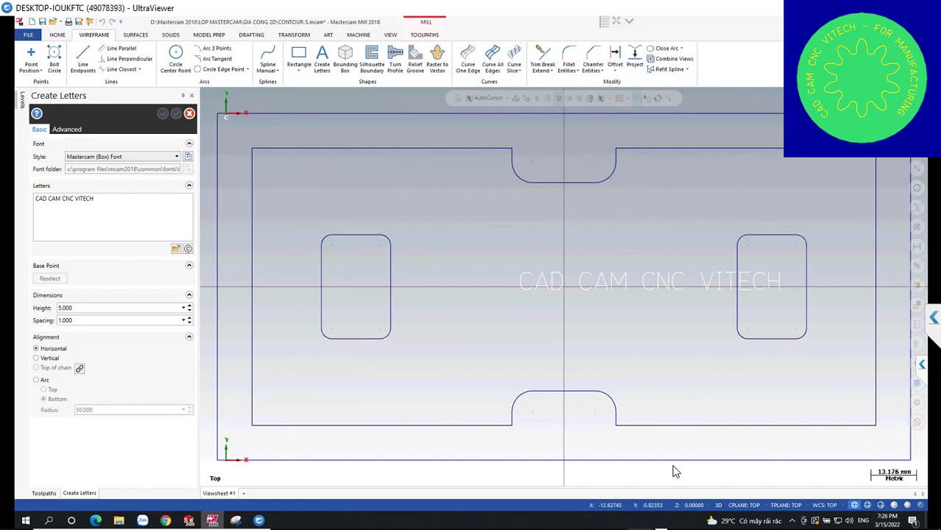
{"action": "left_click", "coordinate": [519, 289]}
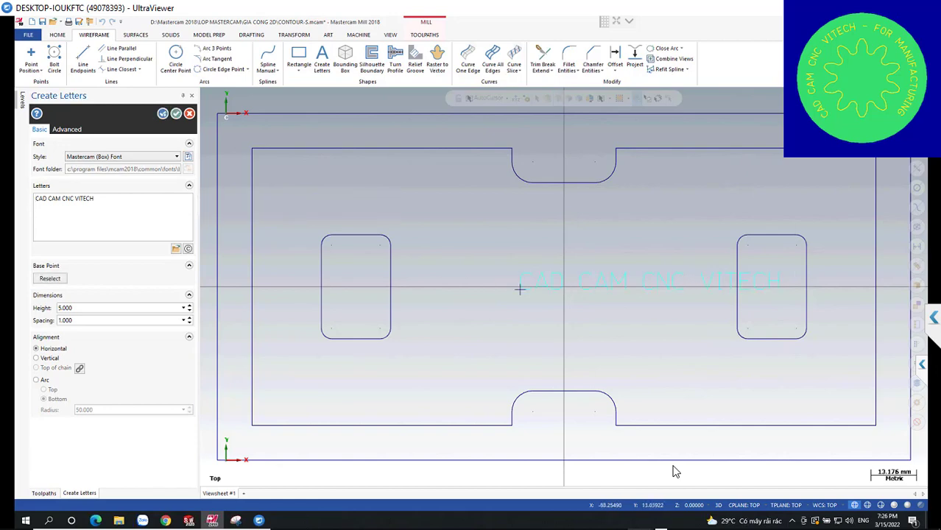
{"action": "left_click", "coordinate": [66, 321]}
{"action": "type", "text": "2.5"}
{"action": "key", "text": "Return"}
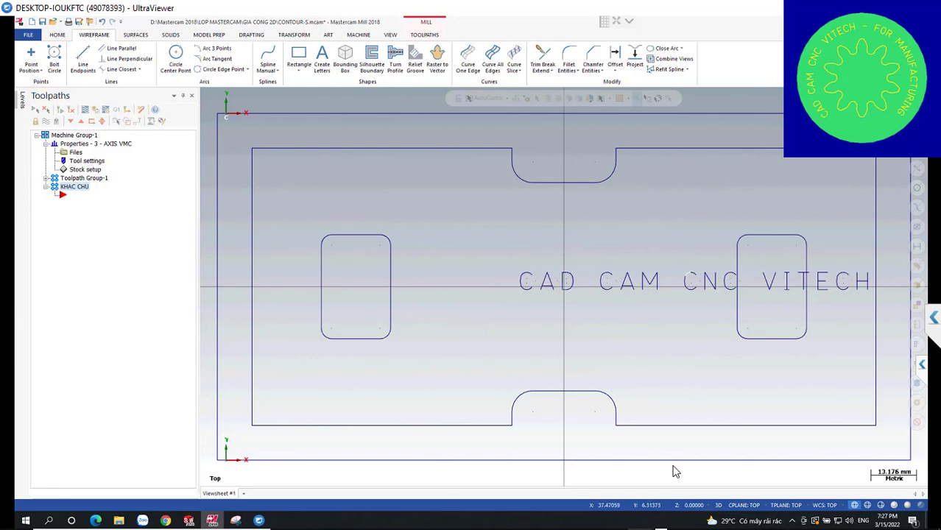
- Select all of the CAD CAM CNC VITECH lettering and move it to level 3
{"action": "scroll", "coordinate": [689, 265], "scroll_direction": "down", "scroll_amount": 1}
{"action": "scroll", "coordinate": [655, 267], "scroll_direction": "up", "scroll_amount": 1}
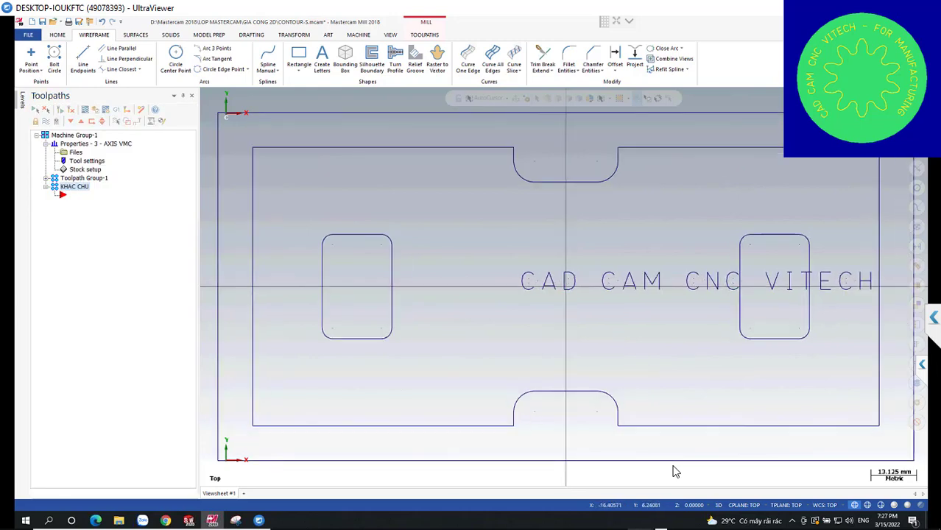
{"action": "left_click_drag", "start_coordinate": [469, 247], "coordinate": [877, 305]}
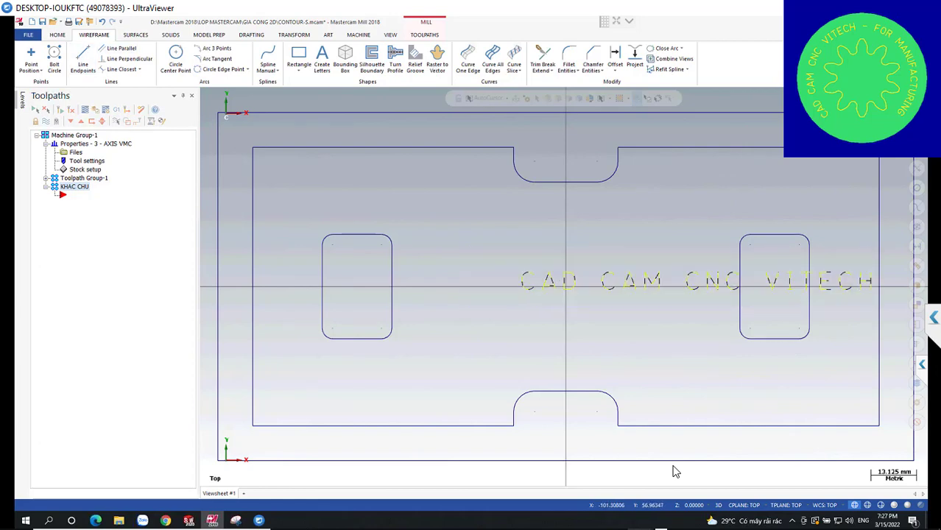
{"action": "left_click", "coordinate": [58, 35]}
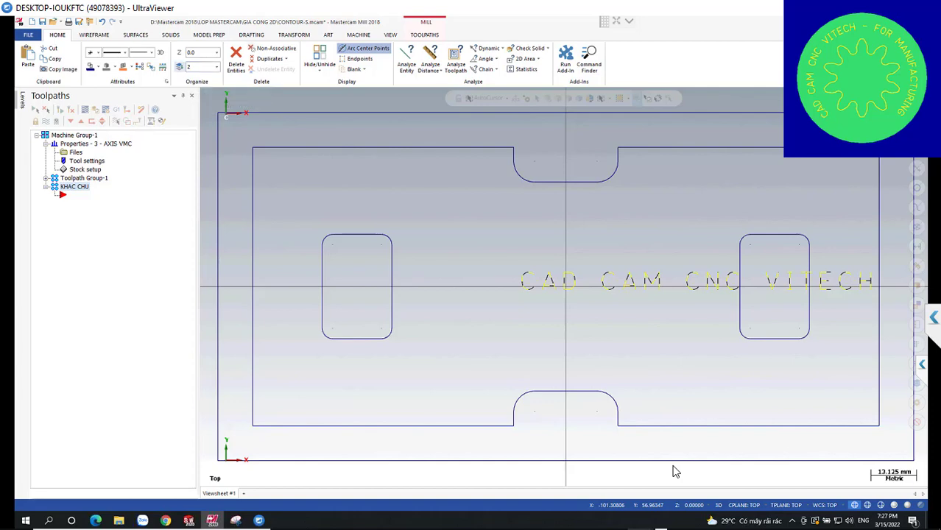
{"action": "left_click", "coordinate": [179, 67]}
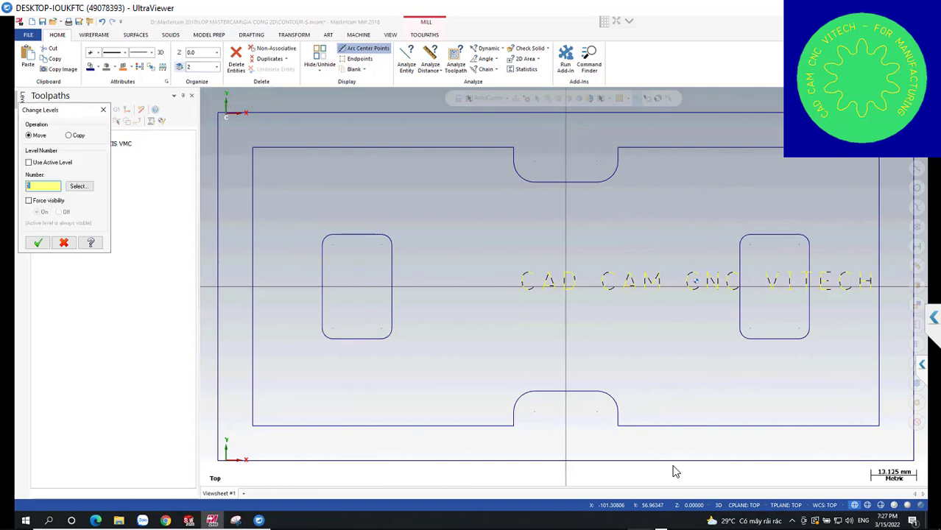
{"action": "type", "text": "3"}
{"action": "key", "text": "Return"}
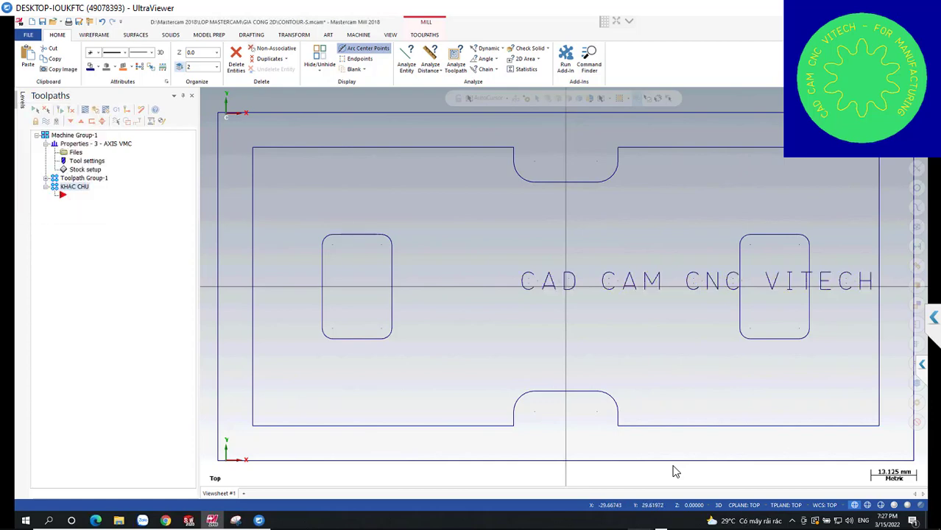
- Show the level list and make level 3 the active level
{"action": "key", "text": "alt+z"}
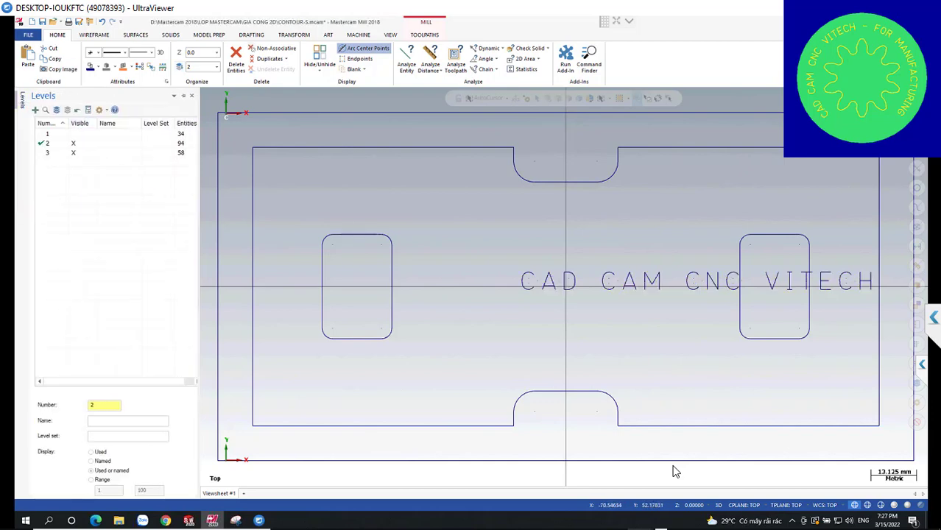
{"action": "left_click", "coordinate": [47, 152]}
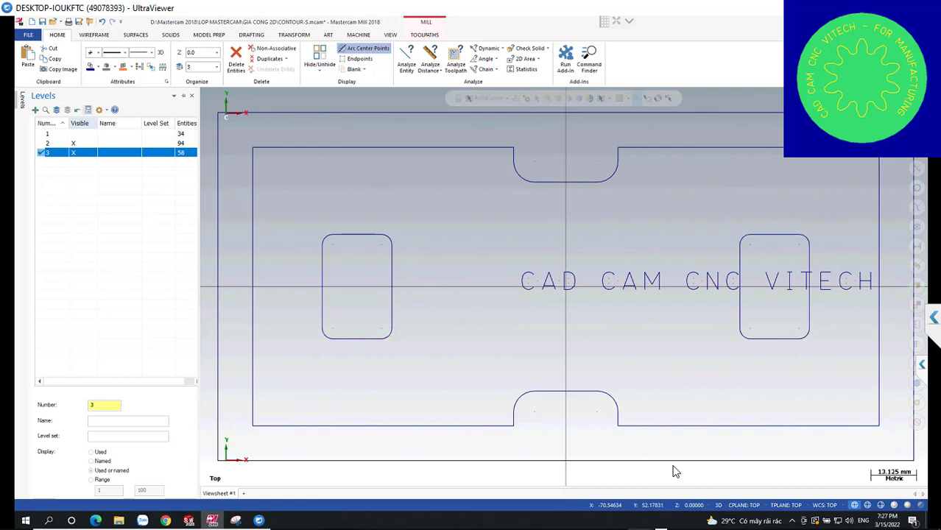
{"action": "key", "text": "Up"}
{"action": "key", "text": "Return"}
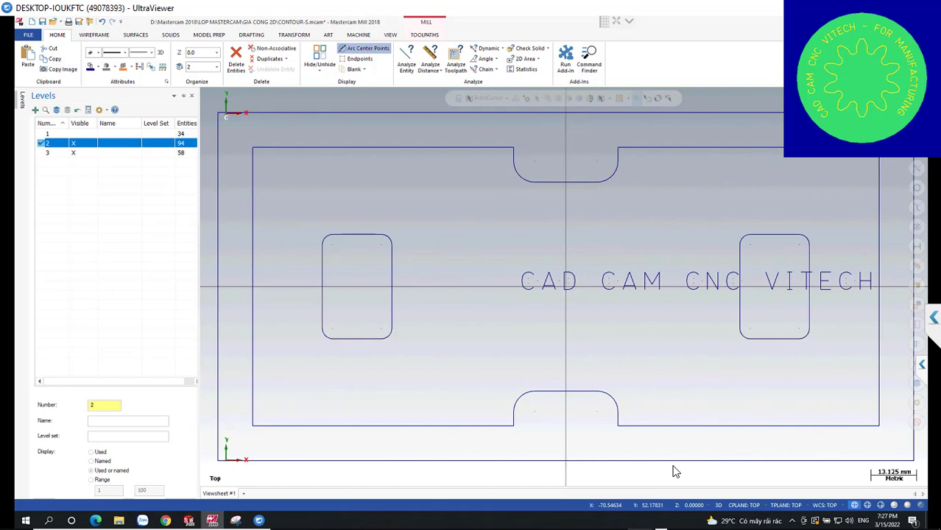
{"action": "key", "text": "Down"}
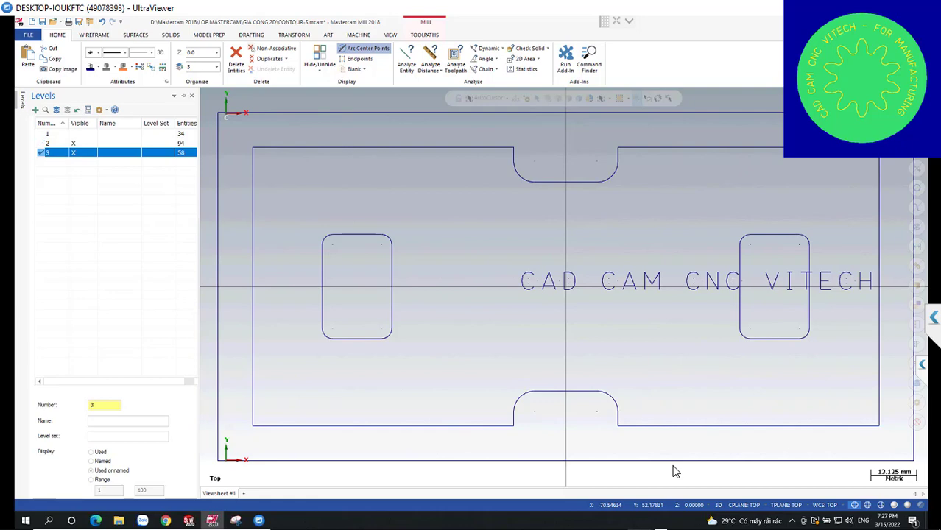
- Name level 3 KHAC CHU
{"action": "key", "text": "Tab"}
{"action": "type", "text": "KHẮC"}
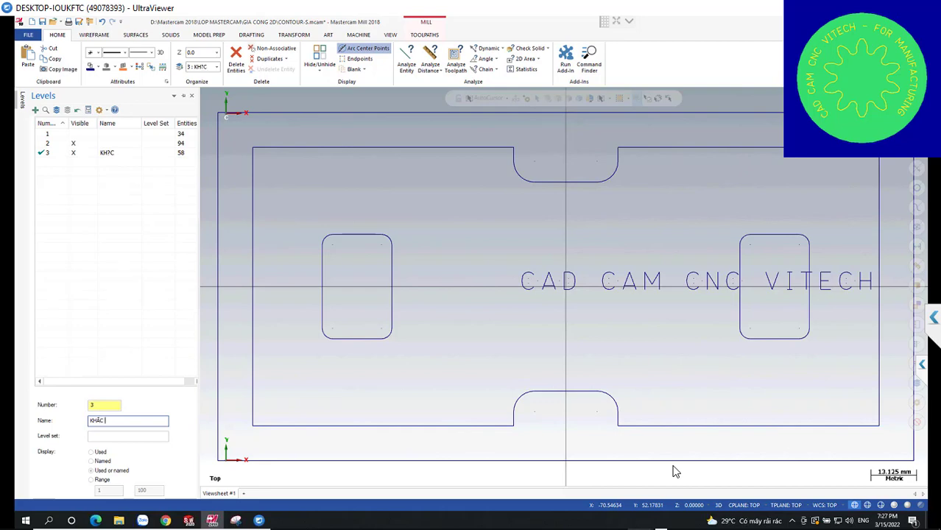
{"action": "key", "text": "BackSpace"}
{"action": "key", "text": "BackSpace"}
{"action": "key", "text": "BackSpace"}
{"action": "key", "text": "BackSpace"}
{"action": "key", "text": "BackSpace"}
{"action": "type", "text": "KHAC CHU"}
{"action": "key", "text": "Return"}
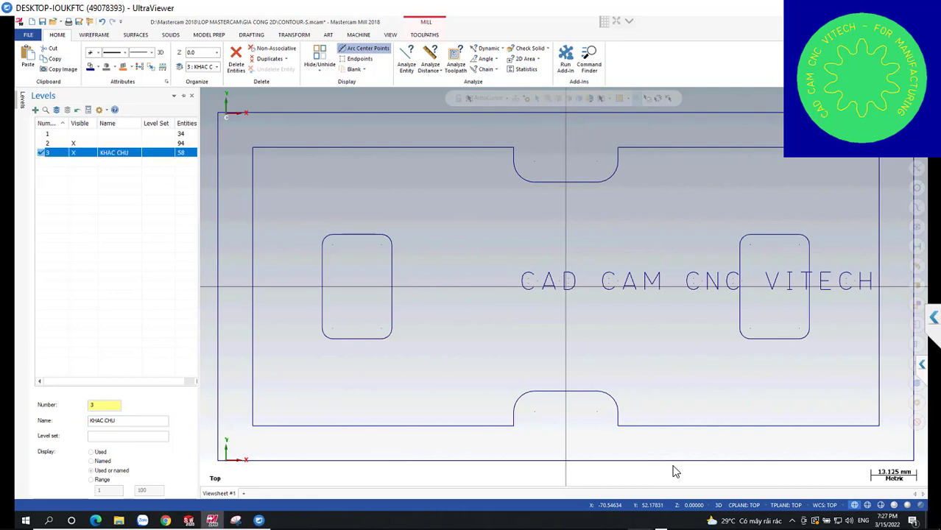
- Hide level 2 so only the lettering level is displayed
{"action": "left_click", "coordinate": [74, 142]}
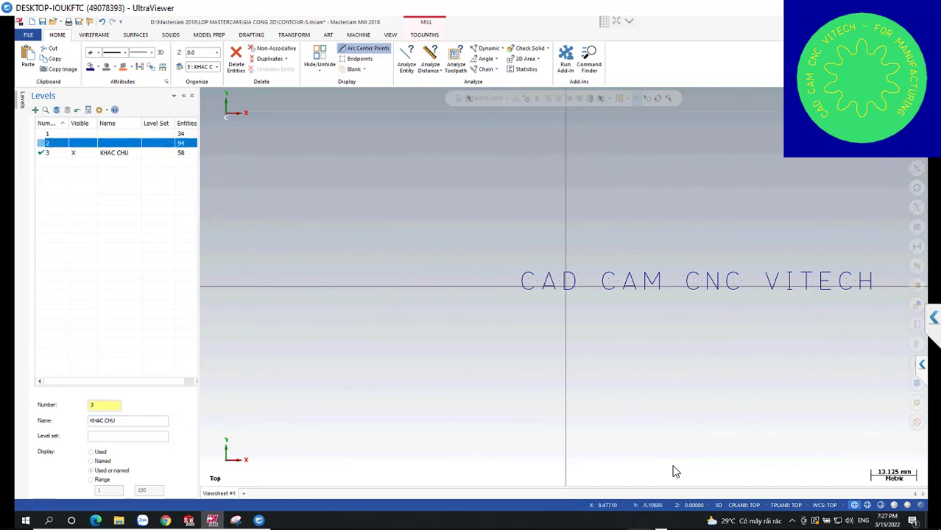
{"action": "scroll", "coordinate": [581, 295], "scroll_direction": "down", "scroll_amount": 2}
{"action": "scroll", "coordinate": [582, 295], "scroll_direction": "up", "scroll_amount": 4}
{"action": "key", "text": "Page_Down"}
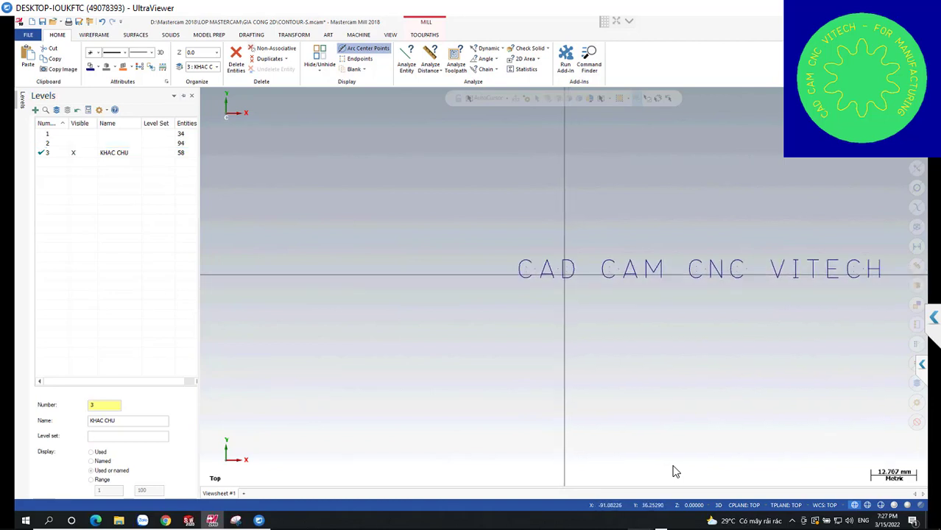
- Move the lettering to the origin, using the middle of the N in CNC as the point to translate from
{"action": "key", "text": "alt+o"}
{"action": "left_click", "coordinate": [294, 34]}
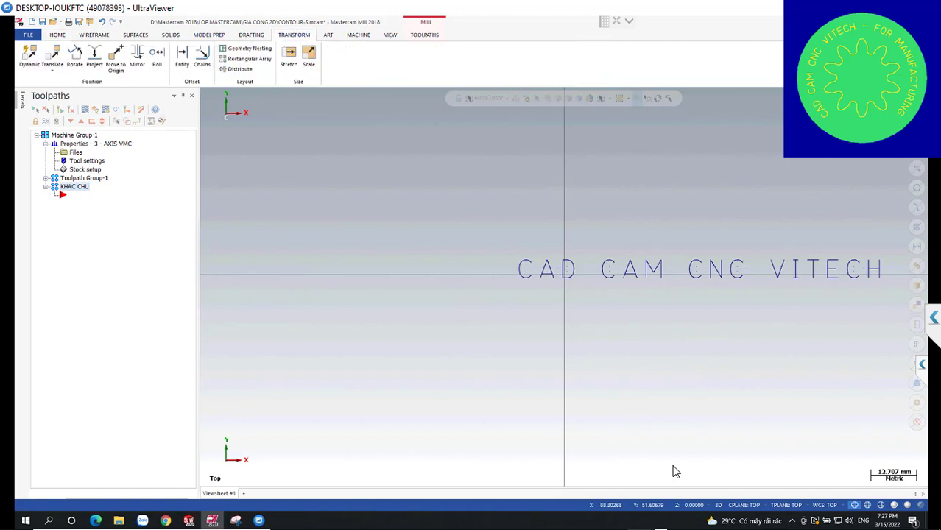
{"action": "left_click", "coordinate": [116, 59]}
{"action": "key", "text": "Return"}
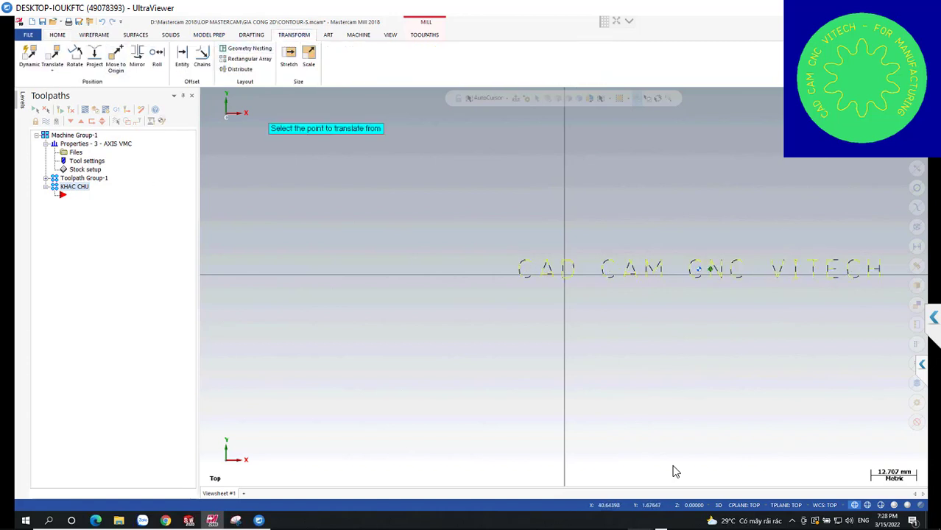
{"action": "left_click", "coordinate": [710, 269]}
{"action": "scroll", "coordinate": [525, 354], "scroll_direction": "up", "scroll_amount": 3}
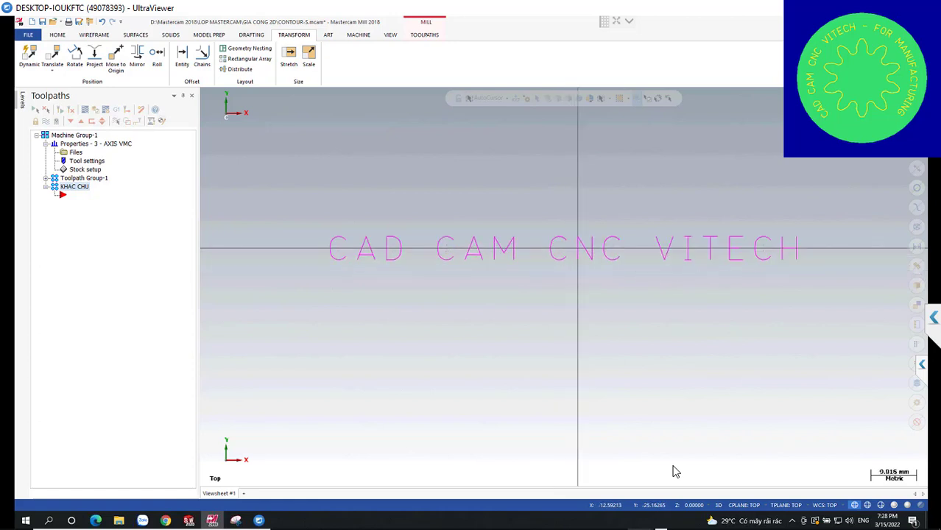
{"action": "scroll", "coordinate": [525, 352], "scroll_direction": "down", "scroll_amount": 1}
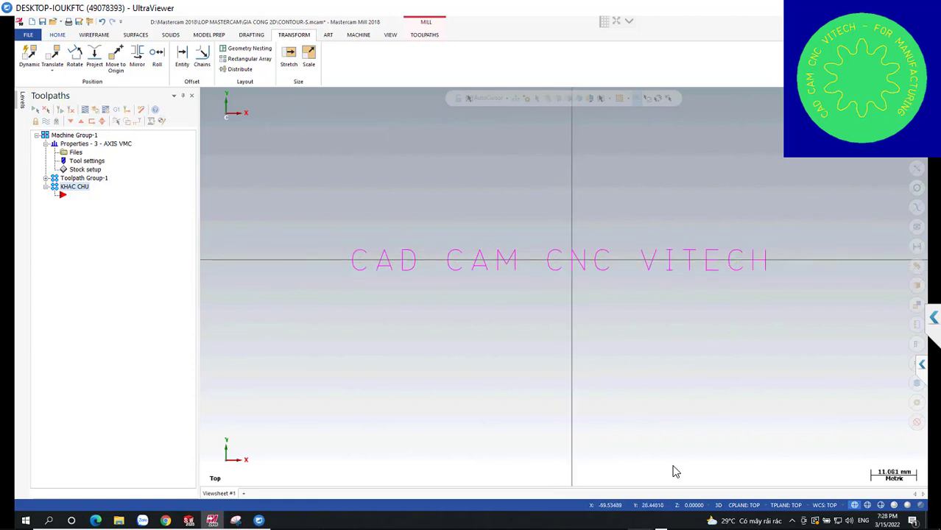
- Start a Contour toolpath and window-chain the whole CAD CAM CNC VITECH lettering, starting at the upper part of the first C
{"action": "left_click", "coordinate": [425, 34]}
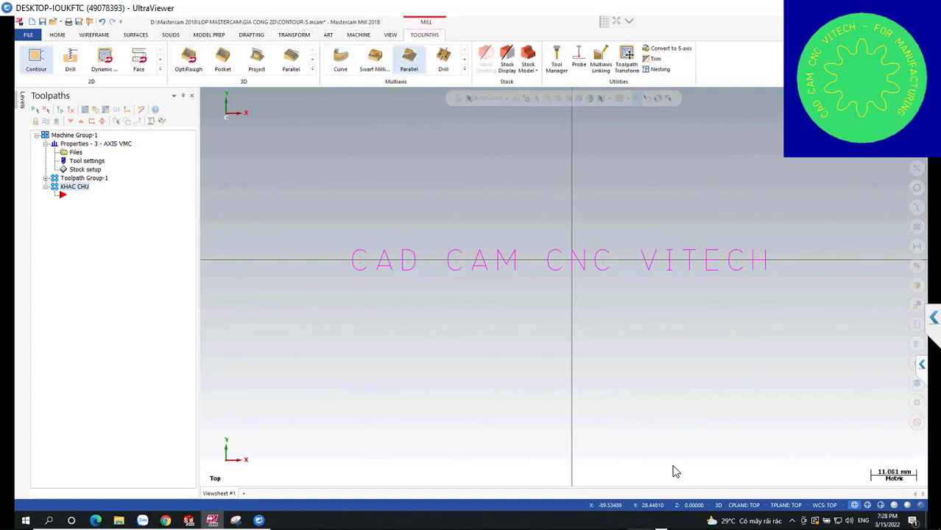
{"action": "left_click", "coordinate": [36, 59]}
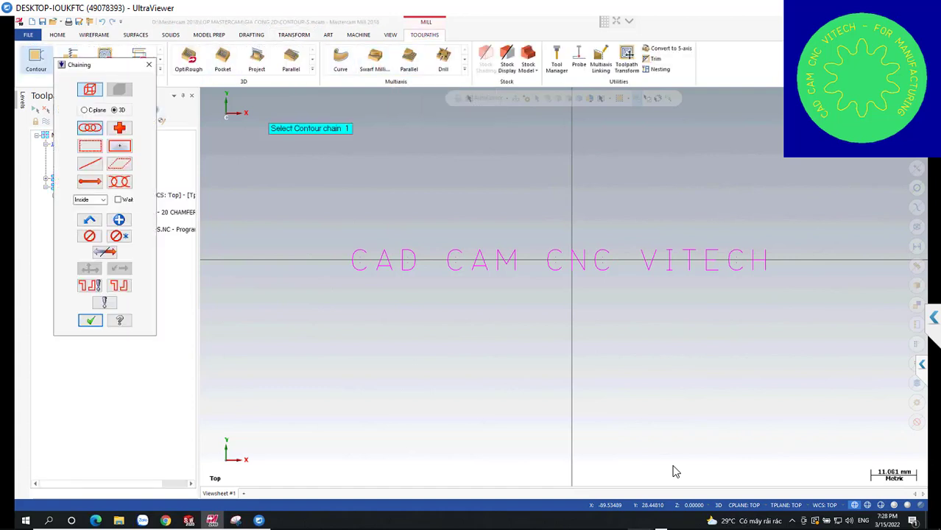
{"action": "left_click", "coordinate": [358, 255]}
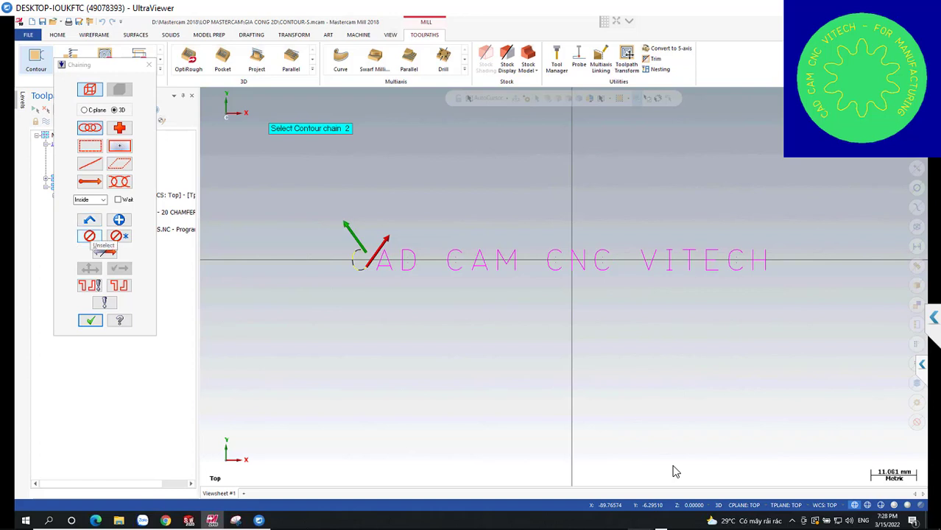
{"action": "left_click", "coordinate": [89, 236]}
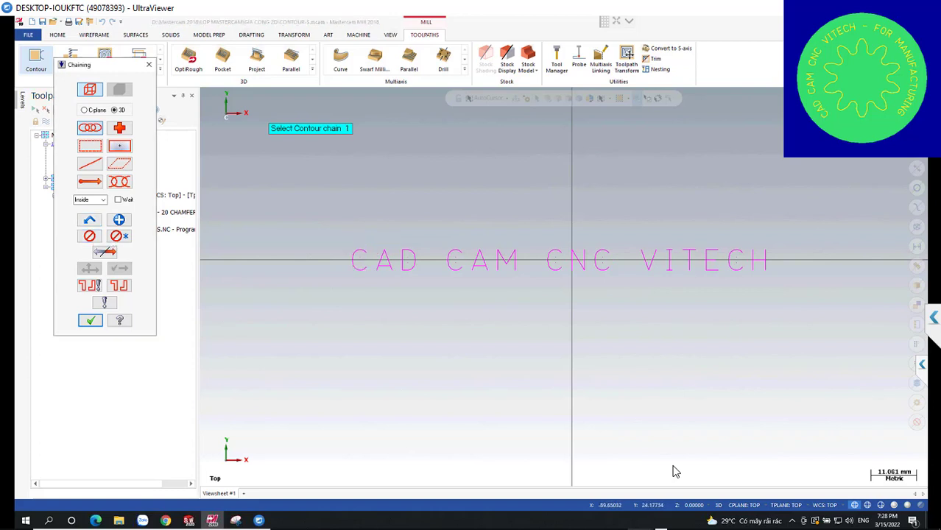
{"action": "left_click", "coordinate": [90, 146]}
{"action": "left_click_drag", "start_coordinate": [272, 205], "coordinate": [830, 323]}
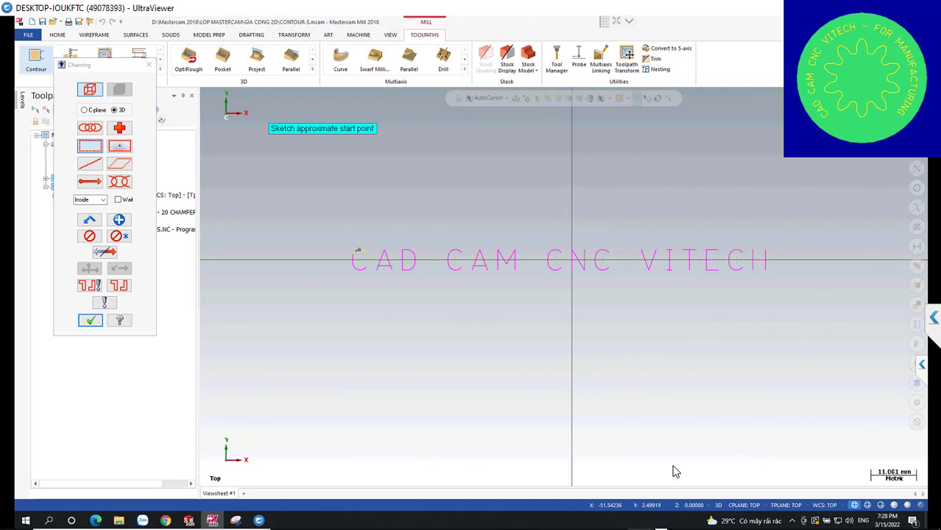
{"action": "left_click", "coordinate": [358, 250]}
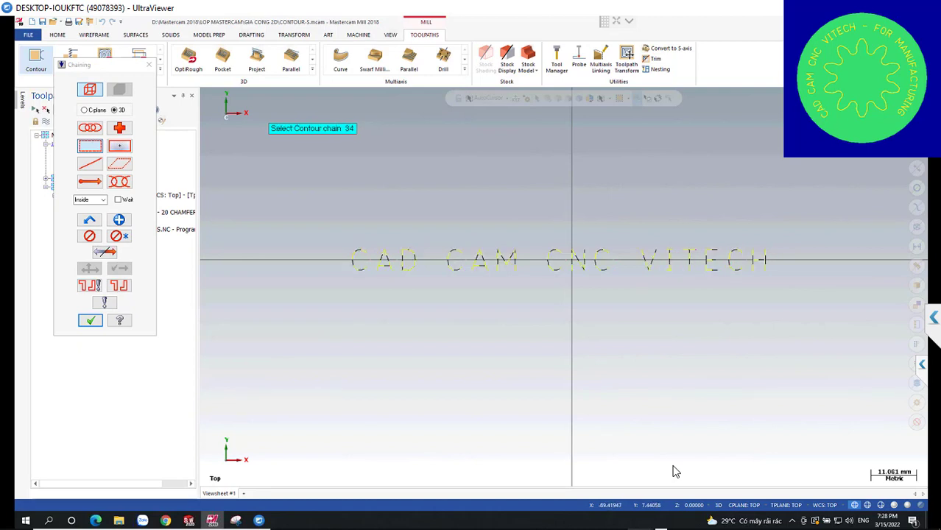
{"action": "key", "text": "Return"}
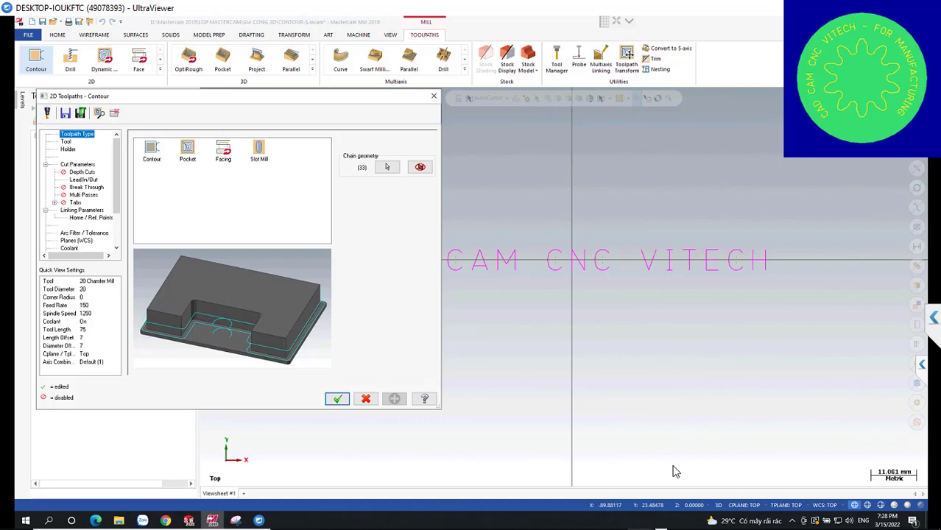
- Create a new ball mill with a 3 mm cutting diameter as the tool for the contour toolpath
{"action": "left_click", "coordinate": [66, 141]}
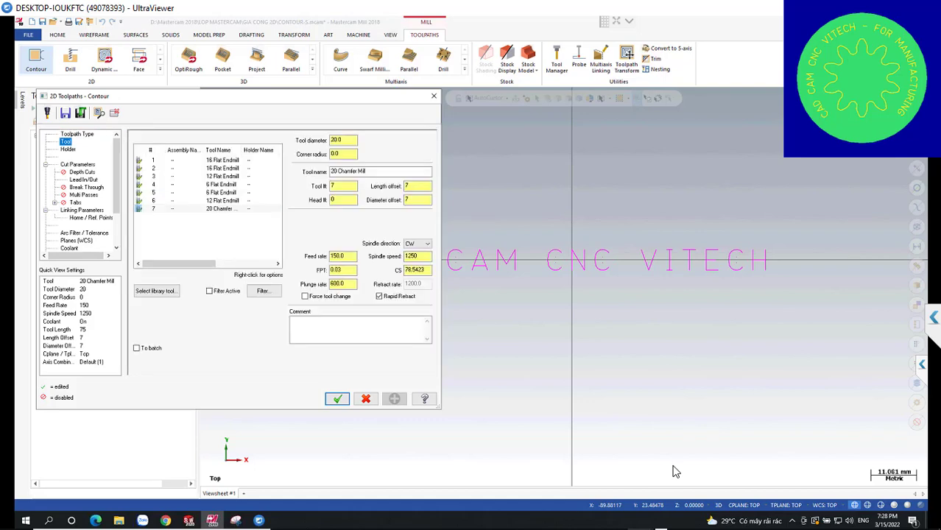
{"action": "right_click", "coordinate": [192, 230]}
{"action": "left_click", "coordinate": [229, 246]}
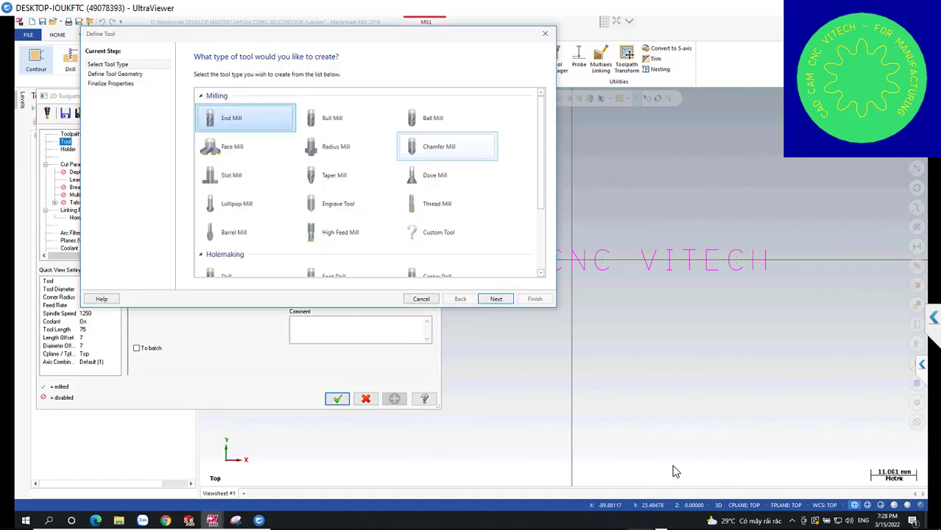
{"action": "left_click", "coordinate": [447, 119]}
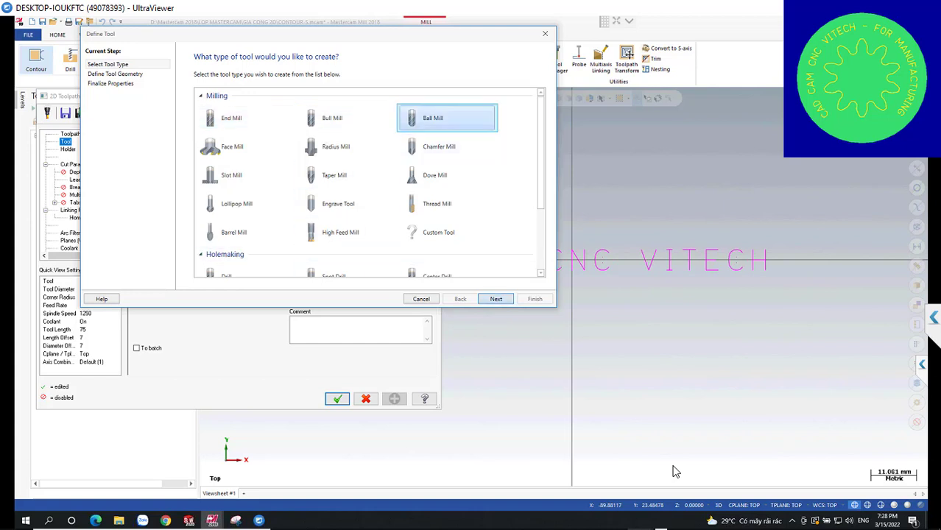
{"action": "left_click", "coordinate": [495, 299]}
{"action": "key", "text": "Return"}
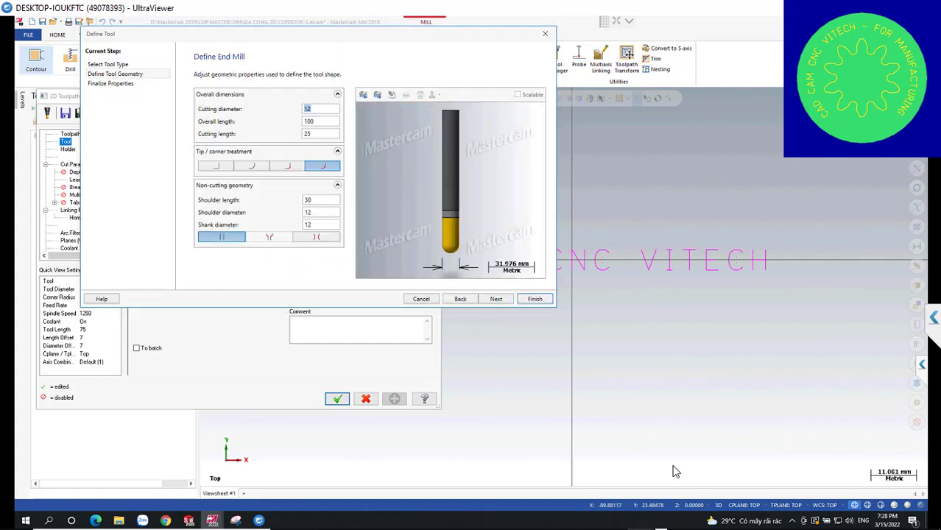
{"action": "type", "text": "3"}
{"action": "key", "text": "Tab"}
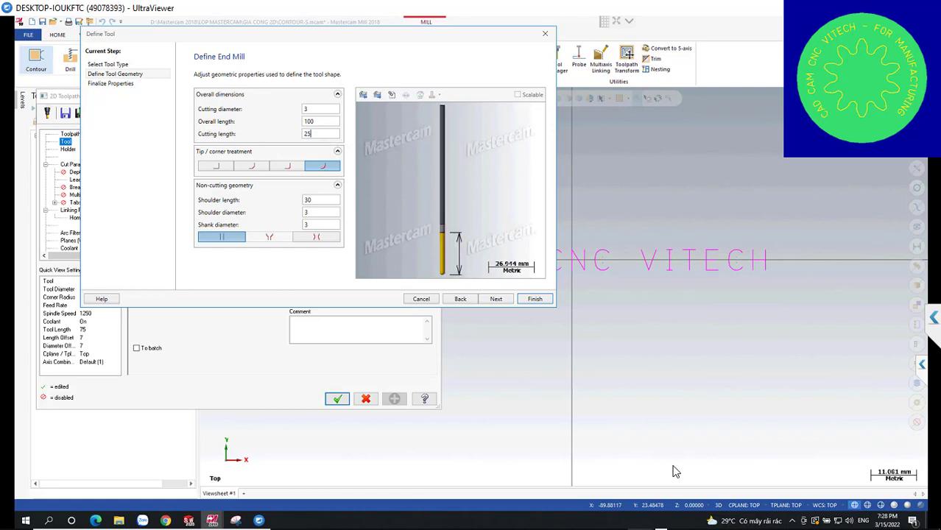
{"action": "key", "text": "Return"}
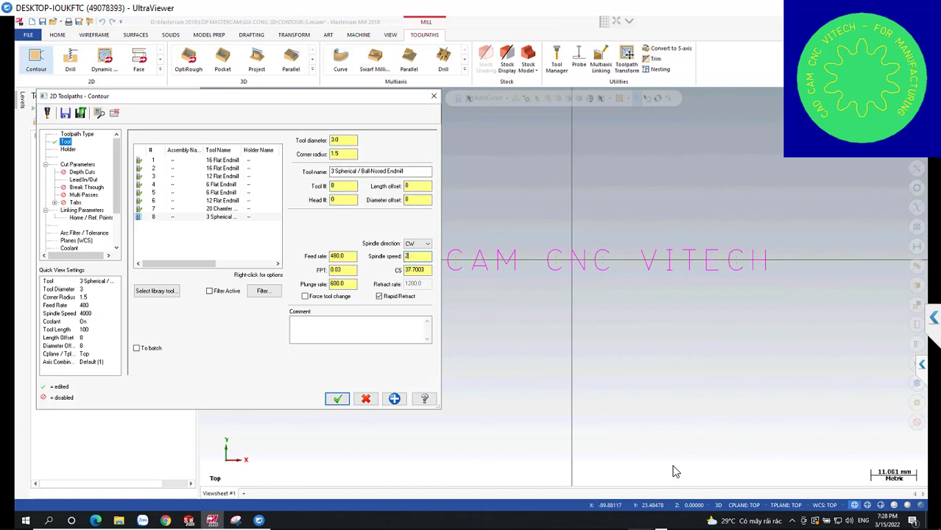
- Set the ball mill's spindle speed to 2000 and feed rate to 500
{"action": "type", "text": "2000"}
{"action": "key", "text": "Tab"}
{"action": "type", "text": "500"}
{"action": "key", "text": "Tab"}
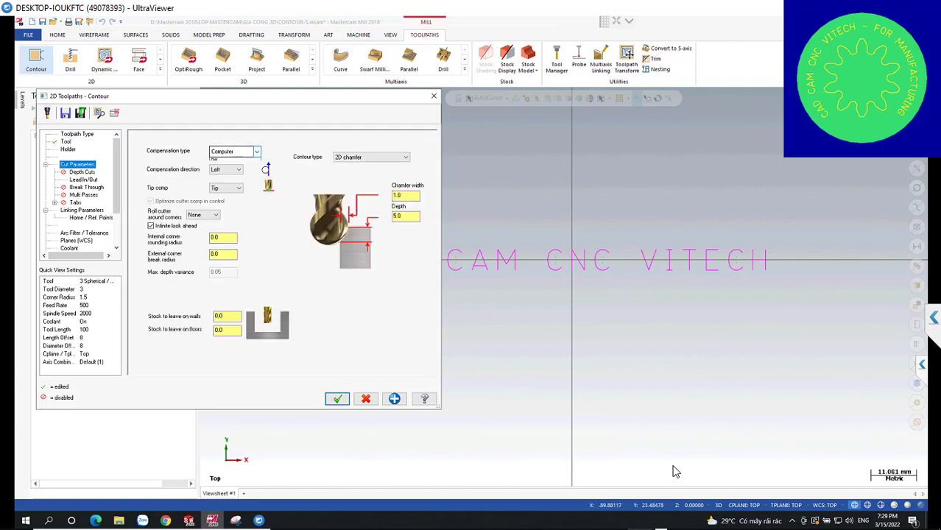
- Set the compensation type to Off in the contour's cut parameters
{"action": "left_click", "coordinate": [256, 152]}
{"action": "left_click", "coordinate": [221, 193]}
{"action": "key", "text": "Tab"}
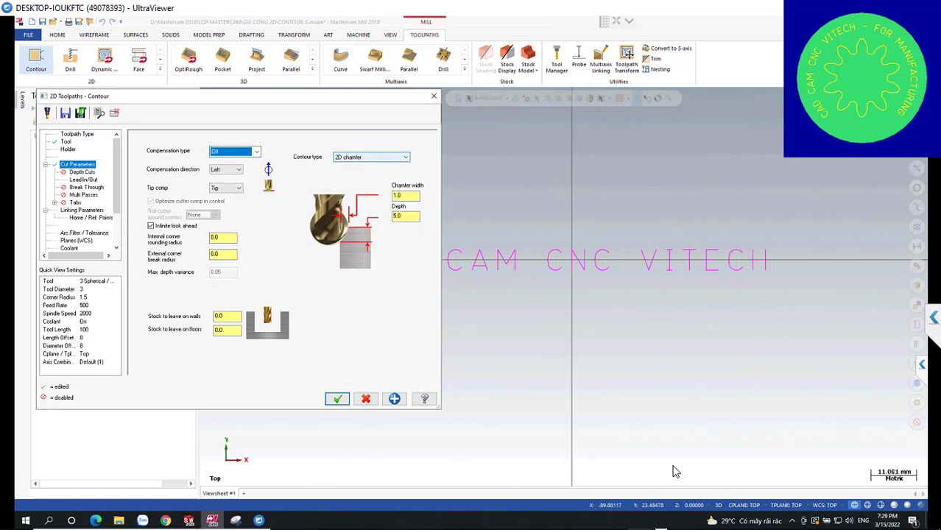
- Set the contour type to Ramp with Angle as the ramp motion
{"action": "key", "text": "alt+Down"}
{"action": "key", "text": "Down"}
{"action": "key", "text": "Down"}
{"action": "key", "text": "Down"}
{"action": "key", "text": "Up"}
{"action": "key", "text": "Up"}
{"action": "key", "text": "Up"}
{"action": "key", "text": "Up"}
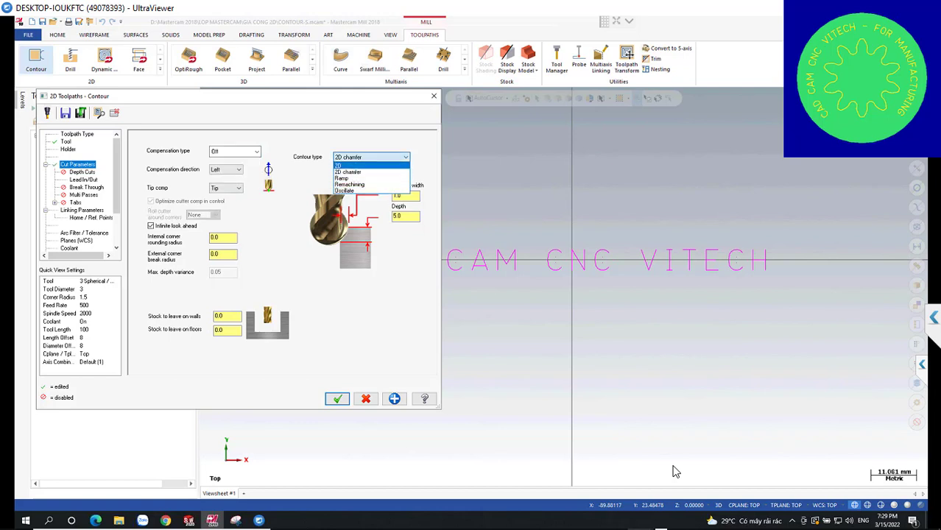
{"action": "key", "text": "Down"}
{"action": "key", "text": "Down"}
{"action": "key", "text": "Return"}
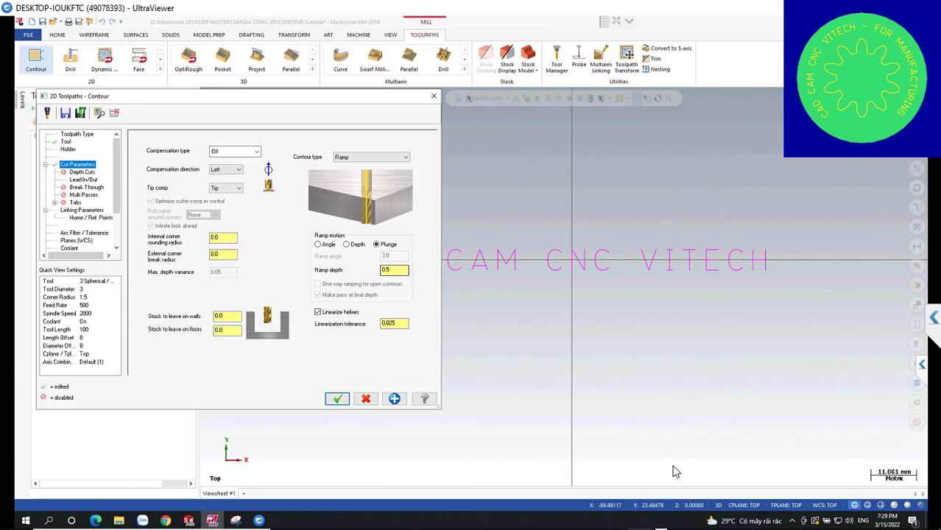
{"action": "key", "text": "Right"}
{"action": "key", "text": "Tab"}
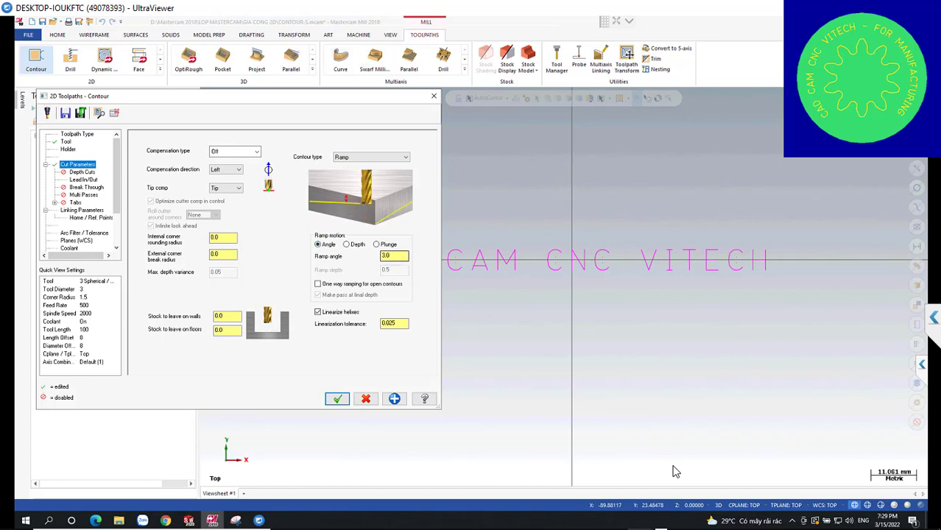
{"action": "left_click", "coordinate": [397, 257]}
- Disable Lead In/Out for the contour toolpath
{"action": "left_click", "coordinate": [82, 172]}
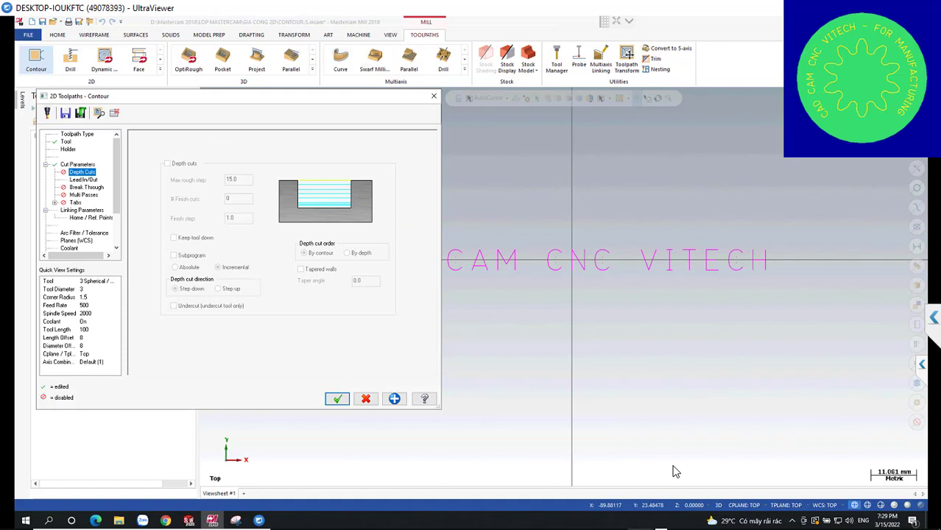
{"action": "key", "text": "Down"}
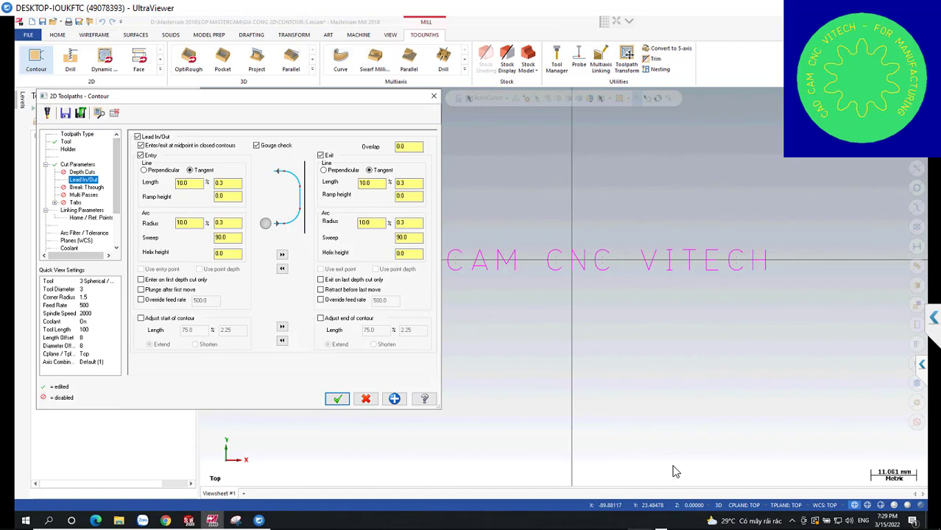
{"action": "key", "text": "space"}
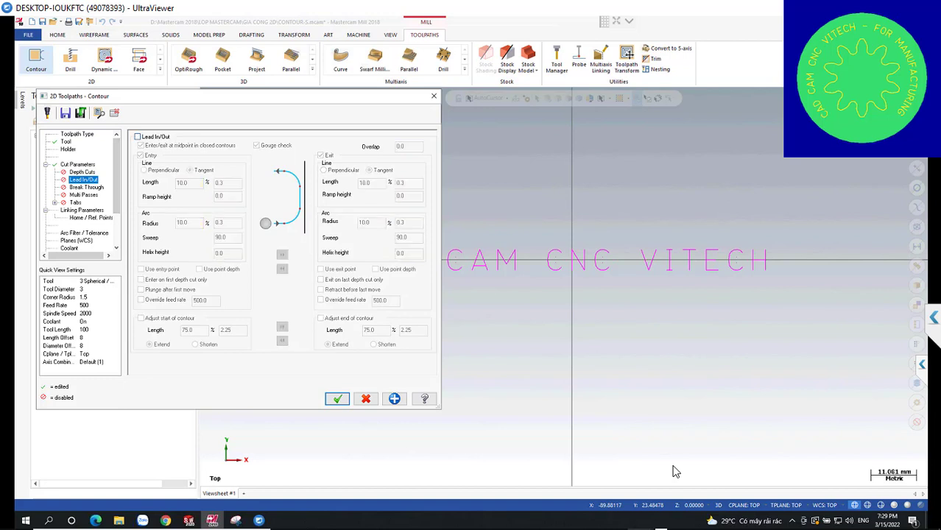
- Set the absolute cutting depth to -0.2 in the linking parameters and generate the toolpath
{"action": "left_click", "coordinate": [81, 210]}
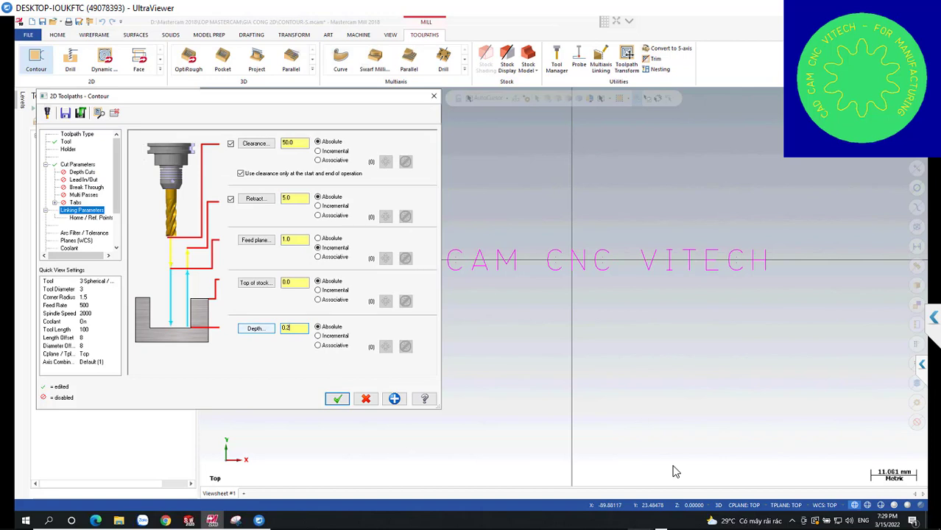
{"action": "key", "text": "shift+Tab"}
{"action": "key", "text": "shift+Tab"}
{"action": "key", "text": "Return"}
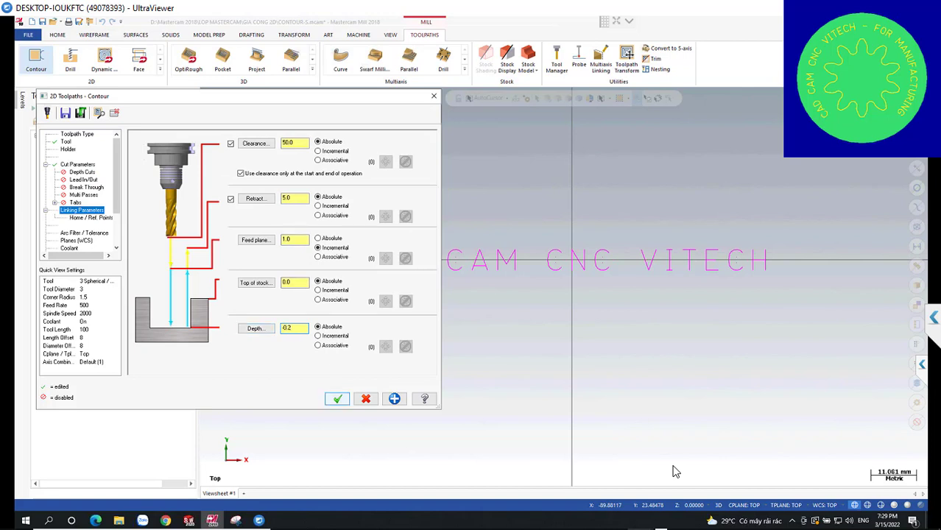
{"action": "key", "text": "Return"}
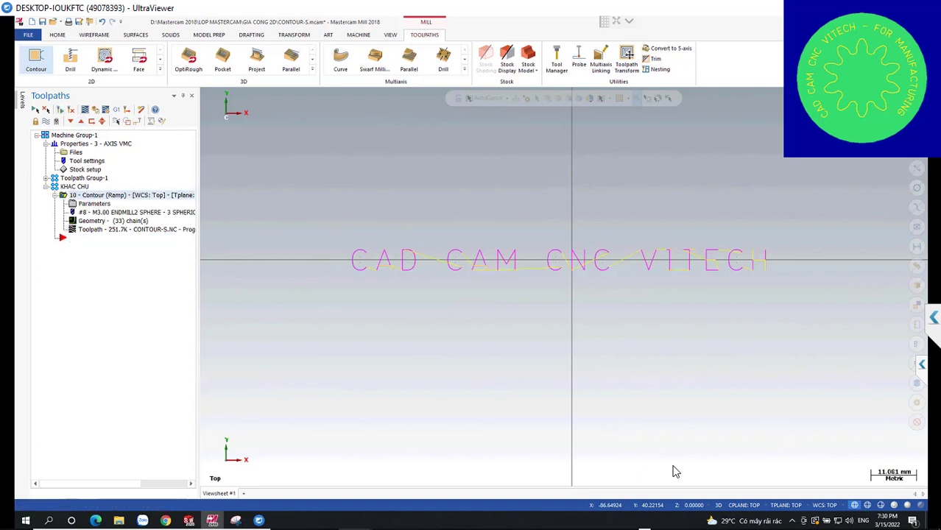
- Backplot the ramp contour operation to check the tool motion along the lettering
{"action": "key", "text": "alt+t"}
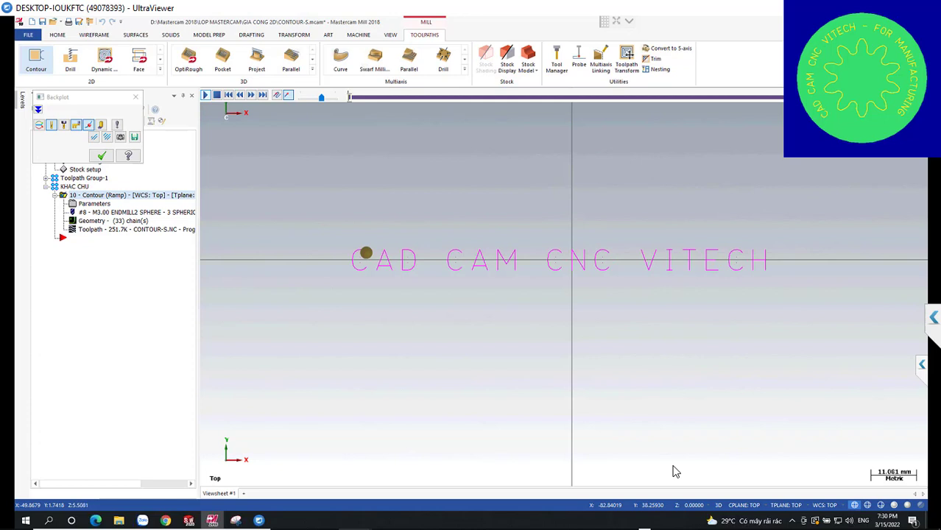
{"action": "key", "text": "r"}
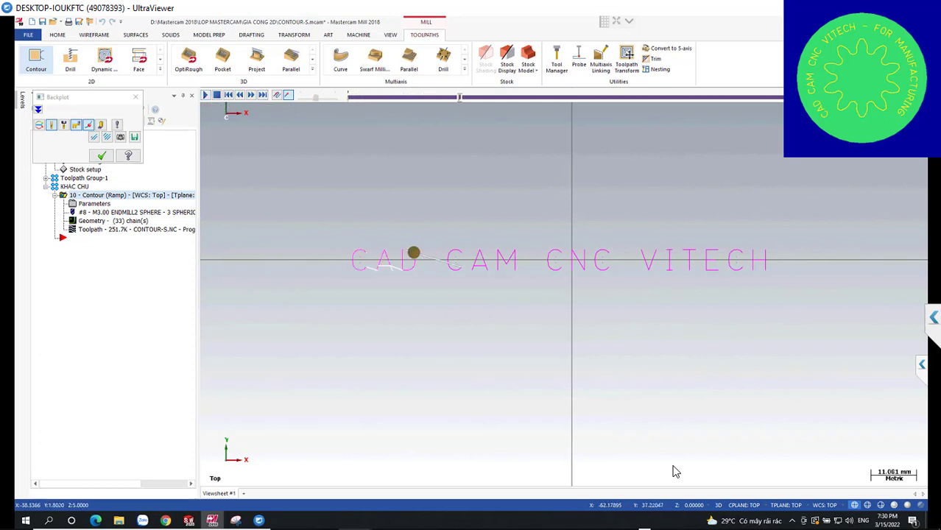
{"action": "scroll", "coordinate": [569, 280], "scroll_direction": "up", "scroll_amount": 1}
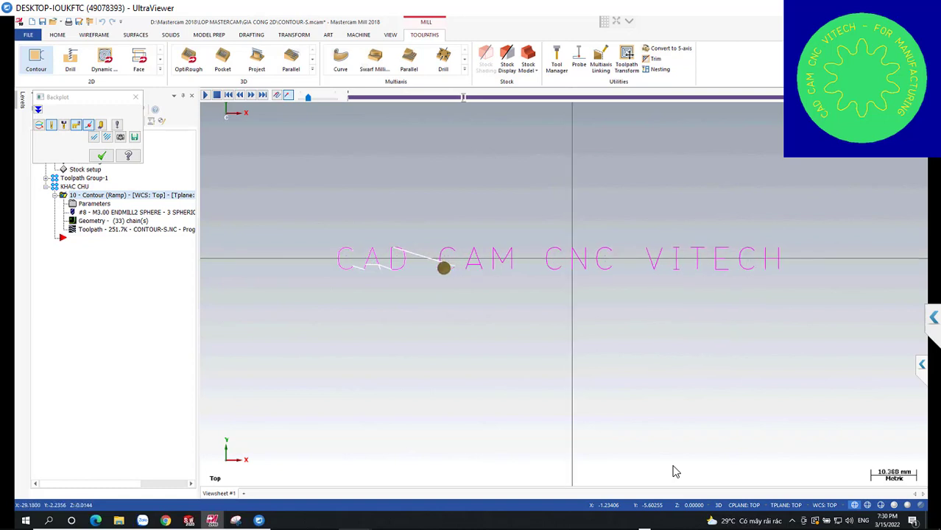
{"action": "scroll", "coordinate": [676, 472], "scroll_direction": "up", "scroll_amount": 3}
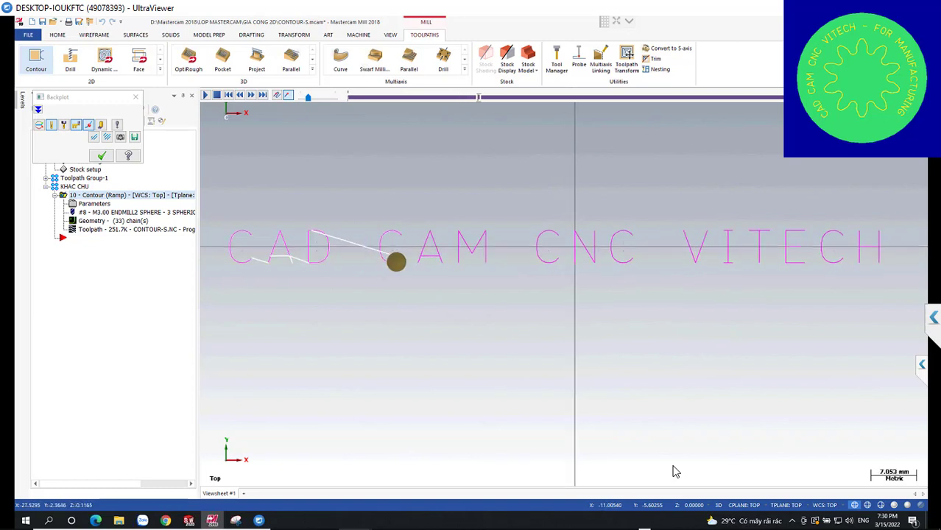
{"action": "scroll", "coordinate": [676, 472], "scroll_direction": "up", "scroll_amount": 1}
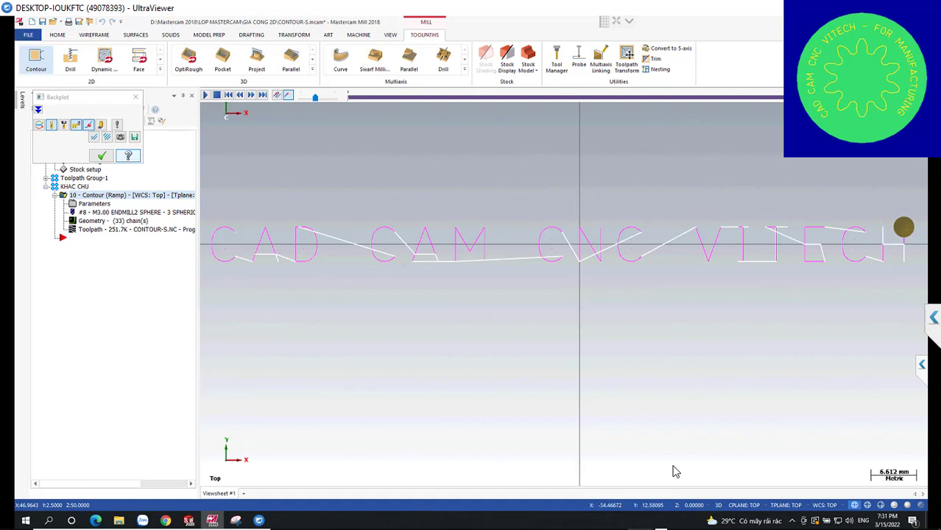
{"action": "left_click", "coordinate": [102, 156]}
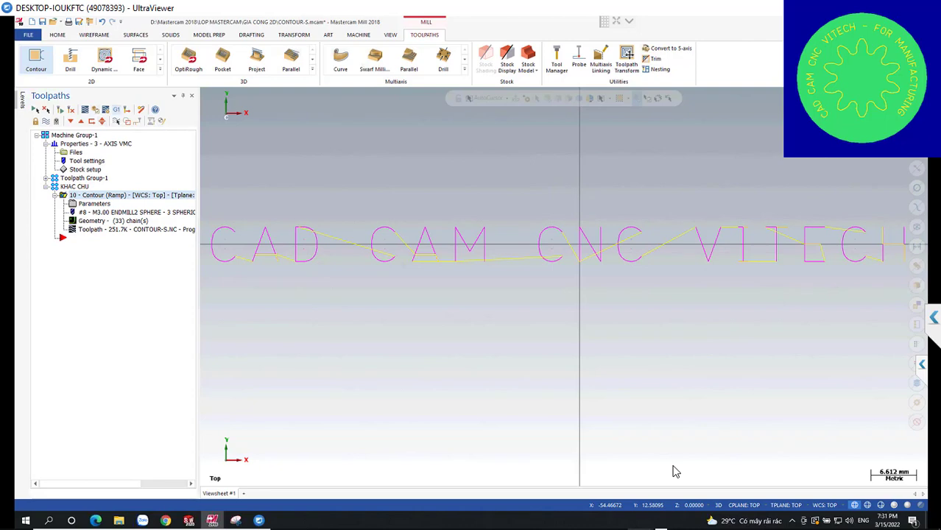
- Open the operation in the Verify simulation and hide the milling tool holder
{"action": "left_click", "coordinate": [96, 110]}
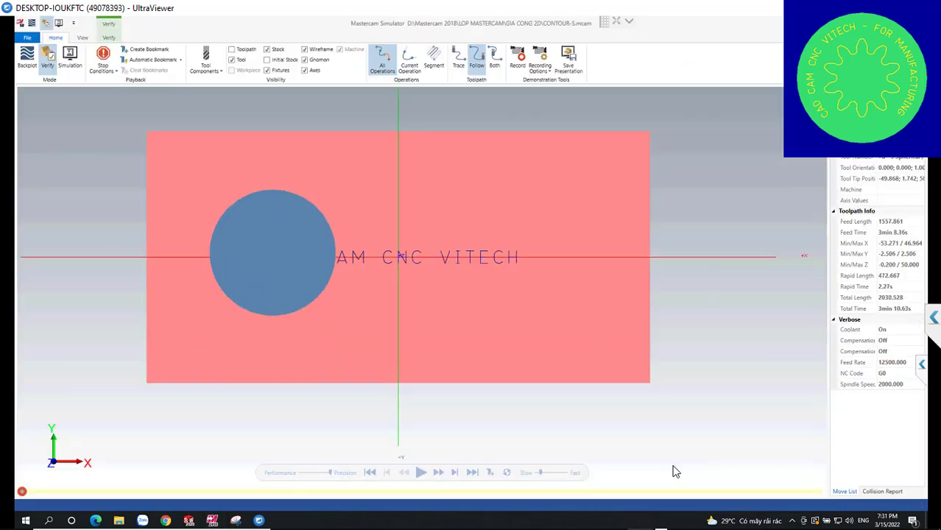
{"action": "left_click", "coordinate": [206, 59]}
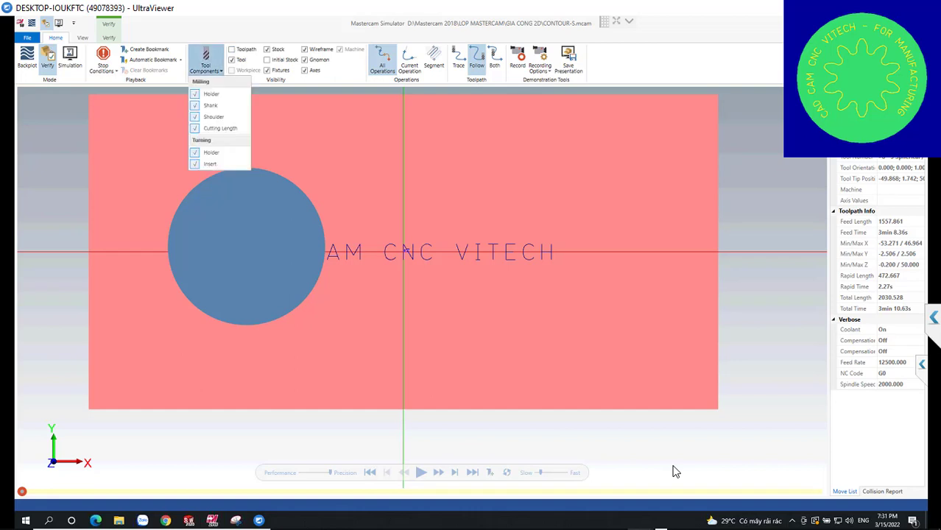
{"action": "left_click", "coordinate": [210, 94]}
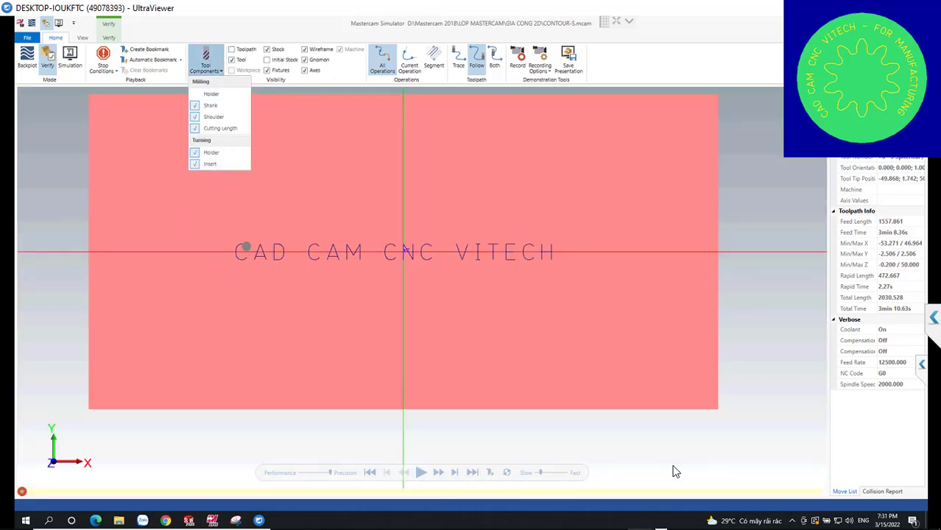
- Run the verification and examine the engraved lettering on the stock up close
{"action": "left_click", "coordinate": [422, 473]}
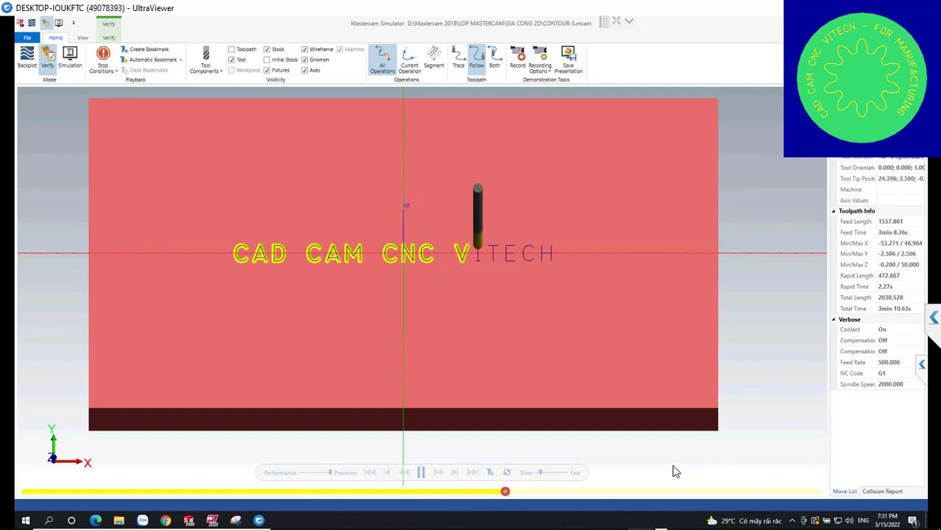
{"action": "scroll", "coordinate": [673, 467], "scroll_direction": "up", "scroll_amount": 5}
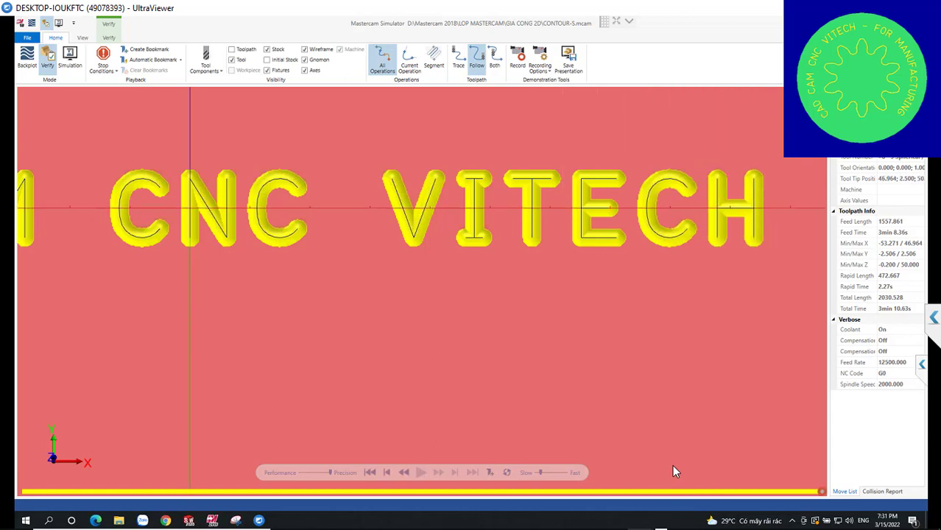
{"action": "scroll", "coordinate": [673, 467], "scroll_direction": "down", "scroll_amount": 1}
{"action": "scroll", "coordinate": [672, 471], "scroll_direction": "down", "scroll_amount": 1}
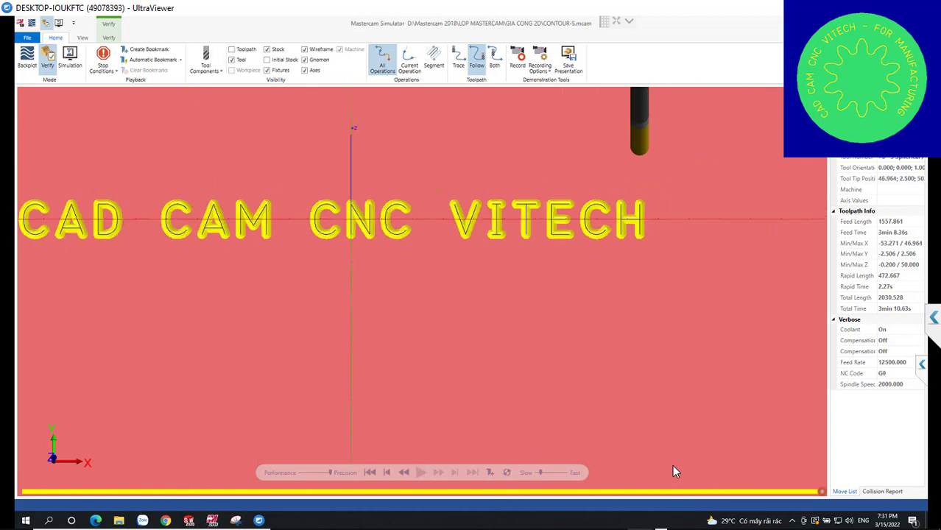
{"action": "scroll", "coordinate": [673, 465], "scroll_direction": "down", "scroll_amount": 1}
{"action": "scroll", "coordinate": [672, 471], "scroll_direction": "down", "scroll_amount": 2}
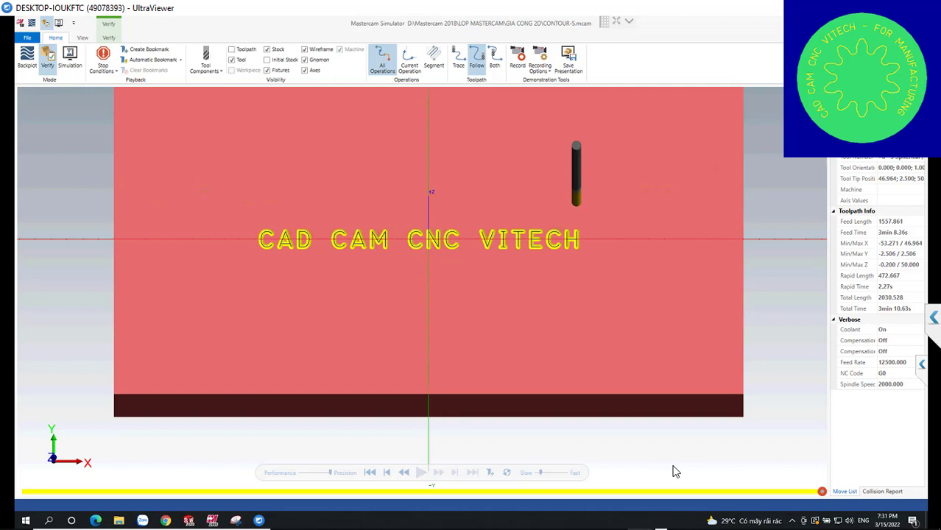
{"action": "scroll", "coordinate": [672, 467], "scroll_direction": "up", "scroll_amount": 5}
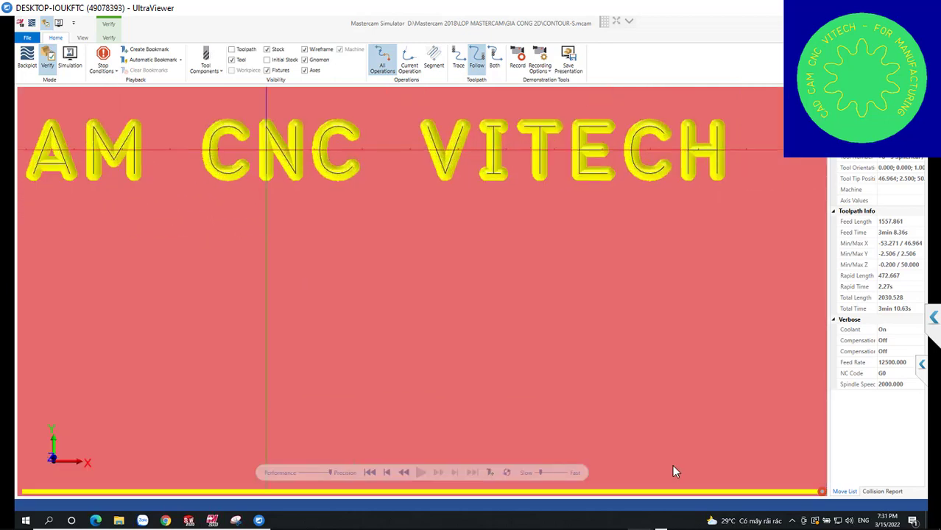